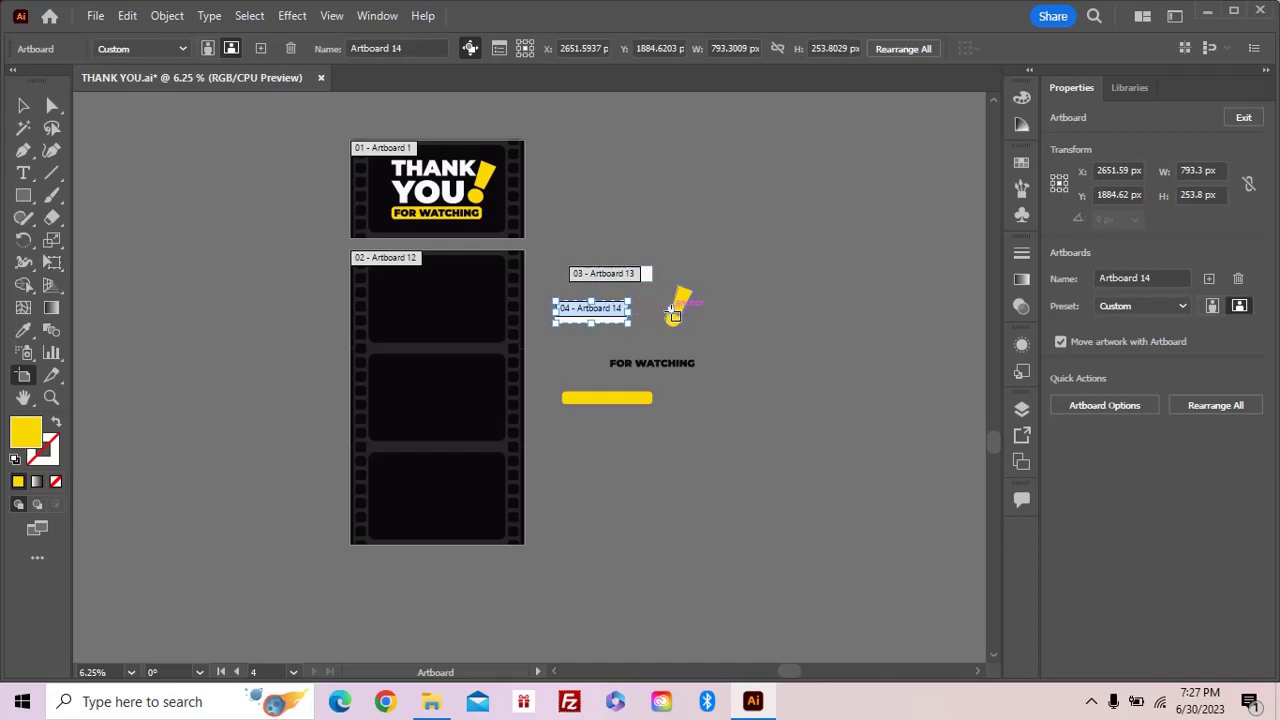
Create separate artboards fitted to the yellow bar, the FOR WATCHING text and the exclamation mark, and leave artboard editing.
left_click(629, 395)
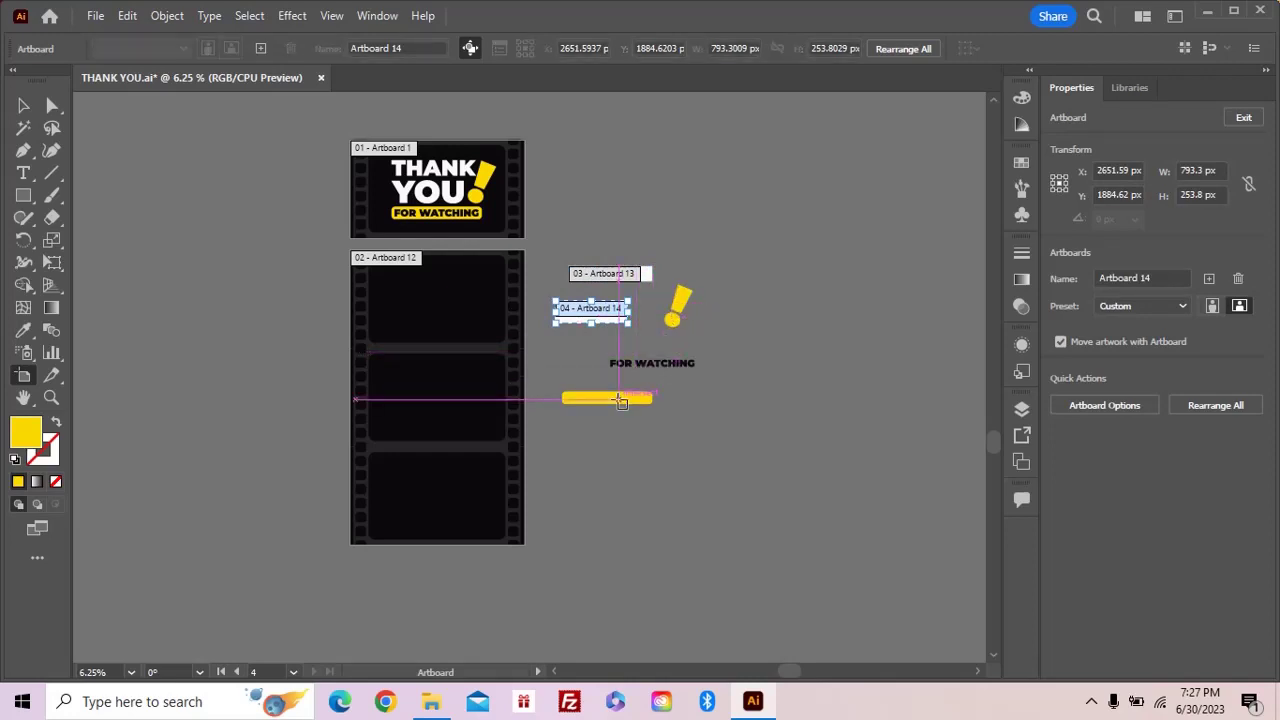
left_click(665, 369)
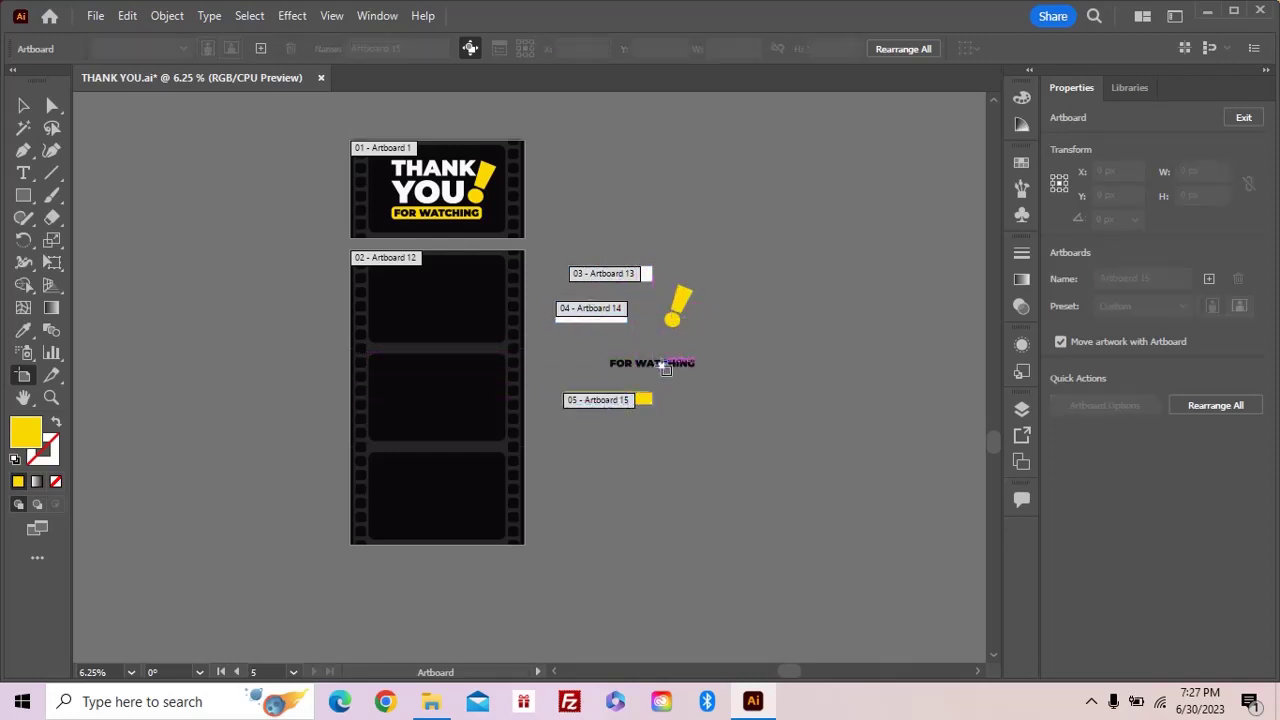
left_click(665, 369)
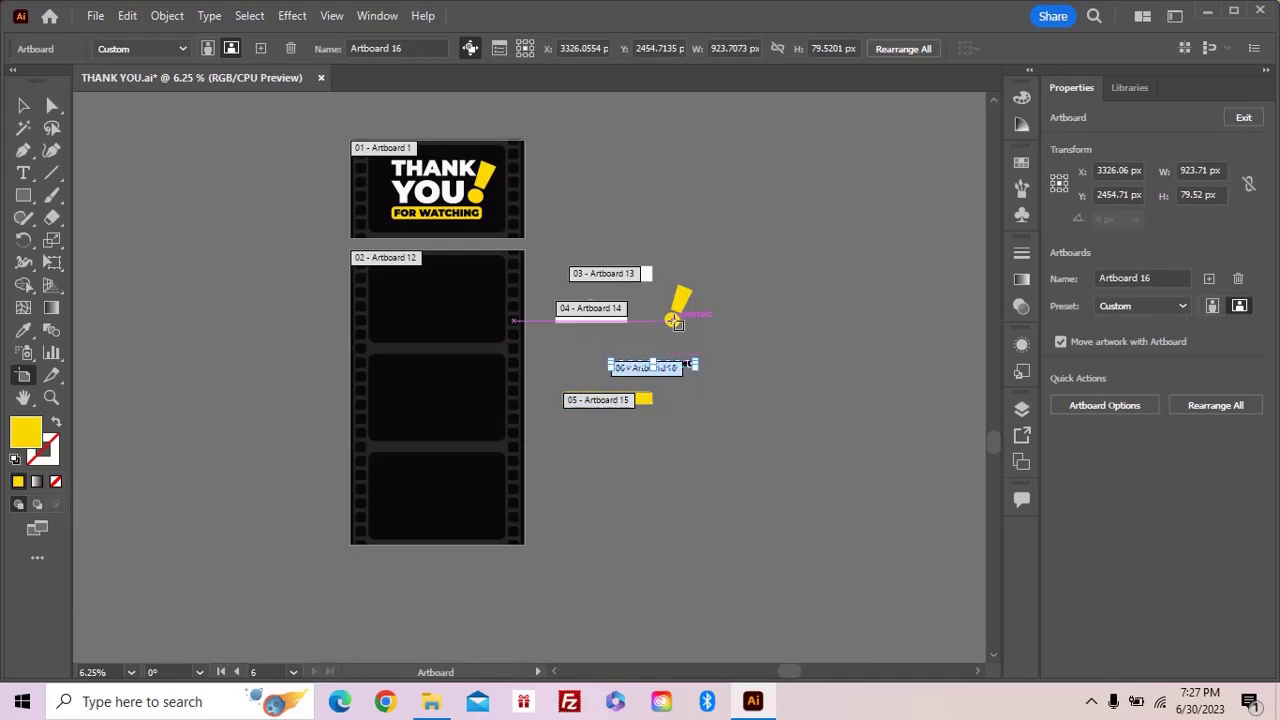
left_click(674, 320)
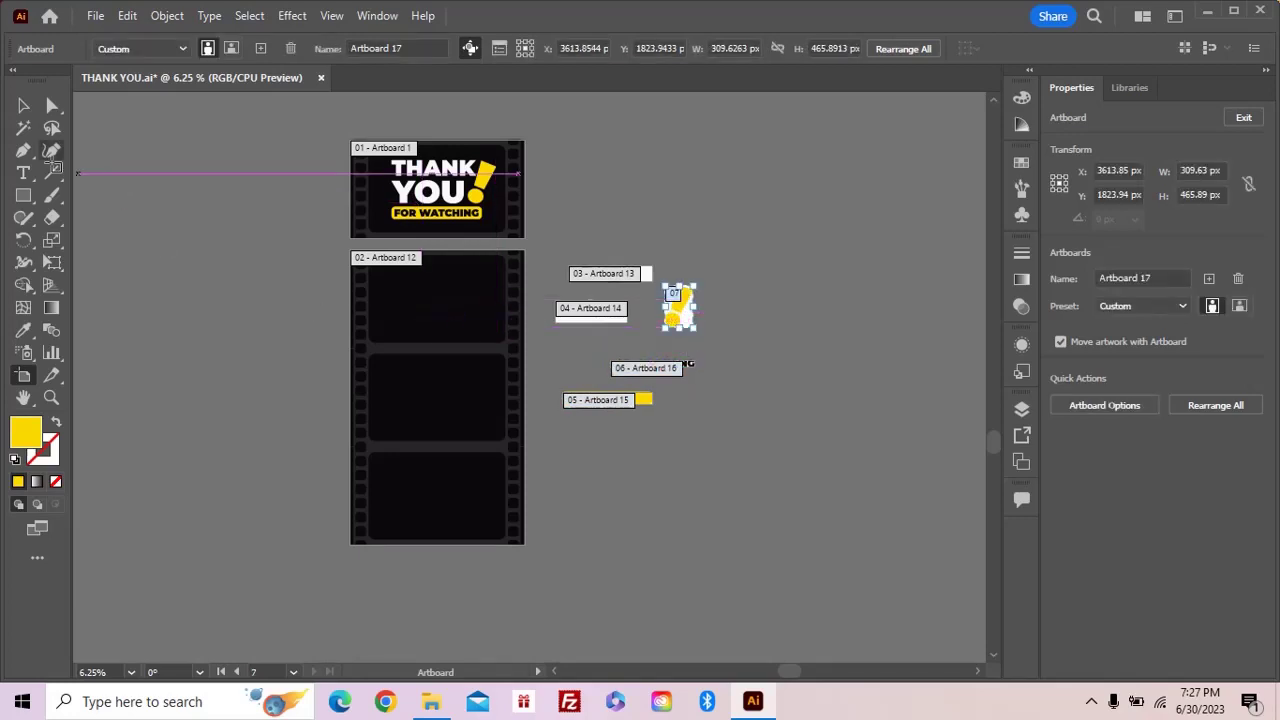
left_click(16, 105)
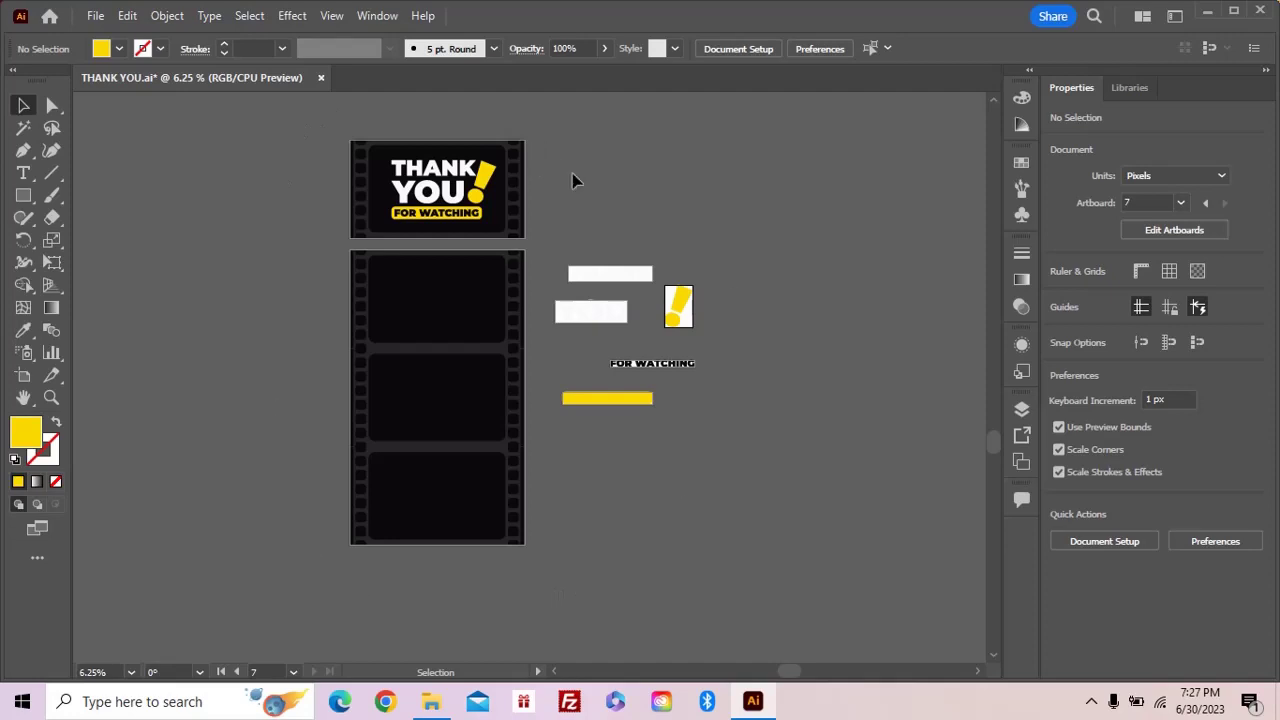
Save the document under the name THANK YOU in Illustrator EPS format with Use Artboards enabled for all artboards.
left_click(96, 16)
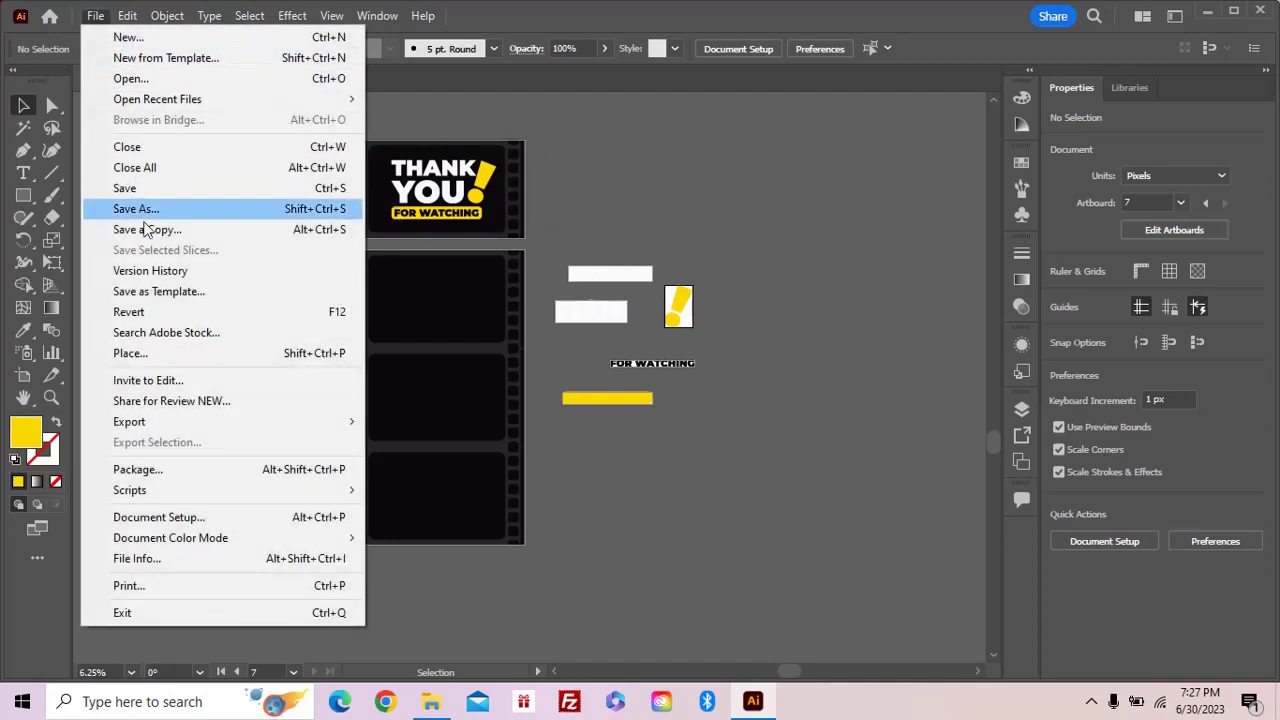
left_click(149, 210)
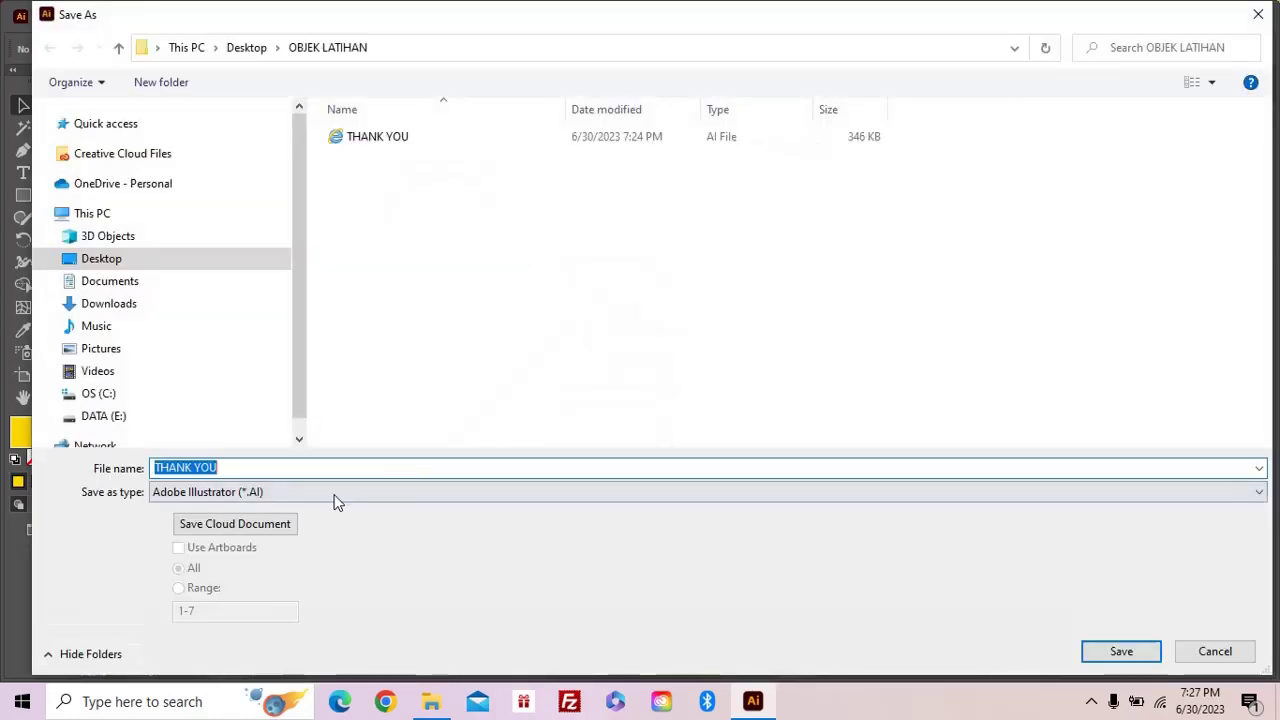
left_click(335, 493)
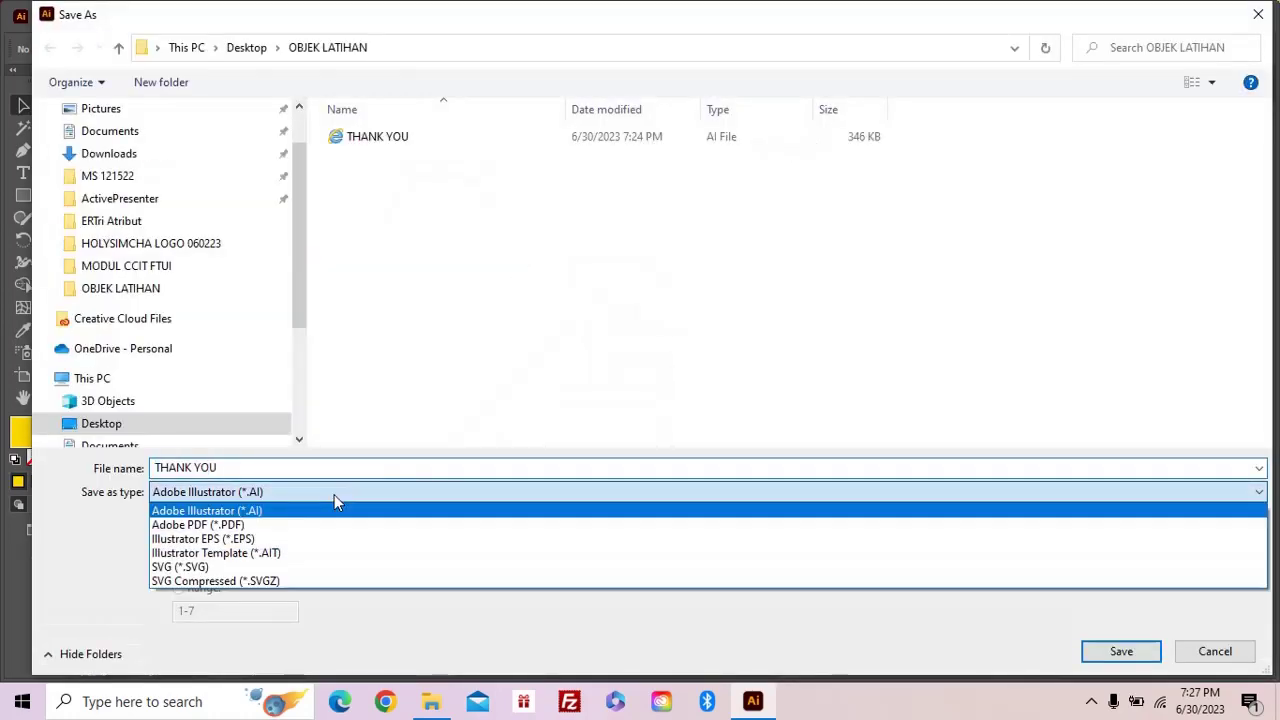
left_click(271, 539)
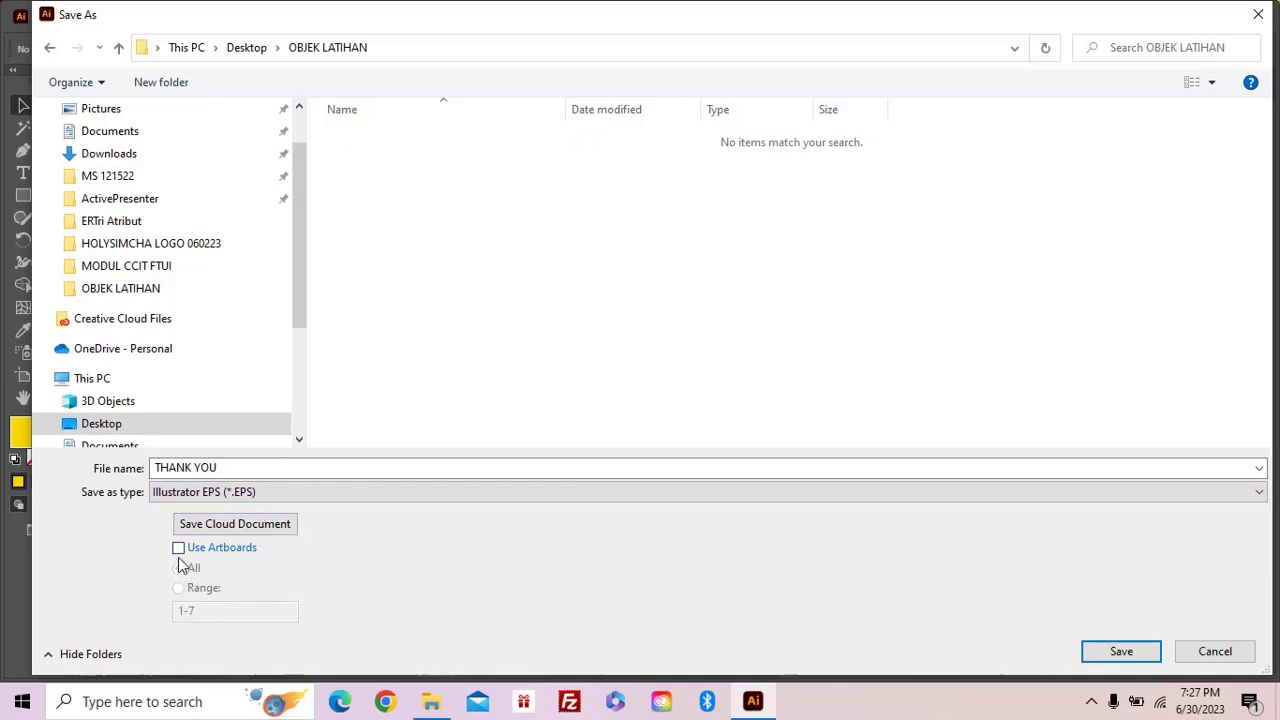
left_click(179, 550)
left_click(1141, 655)
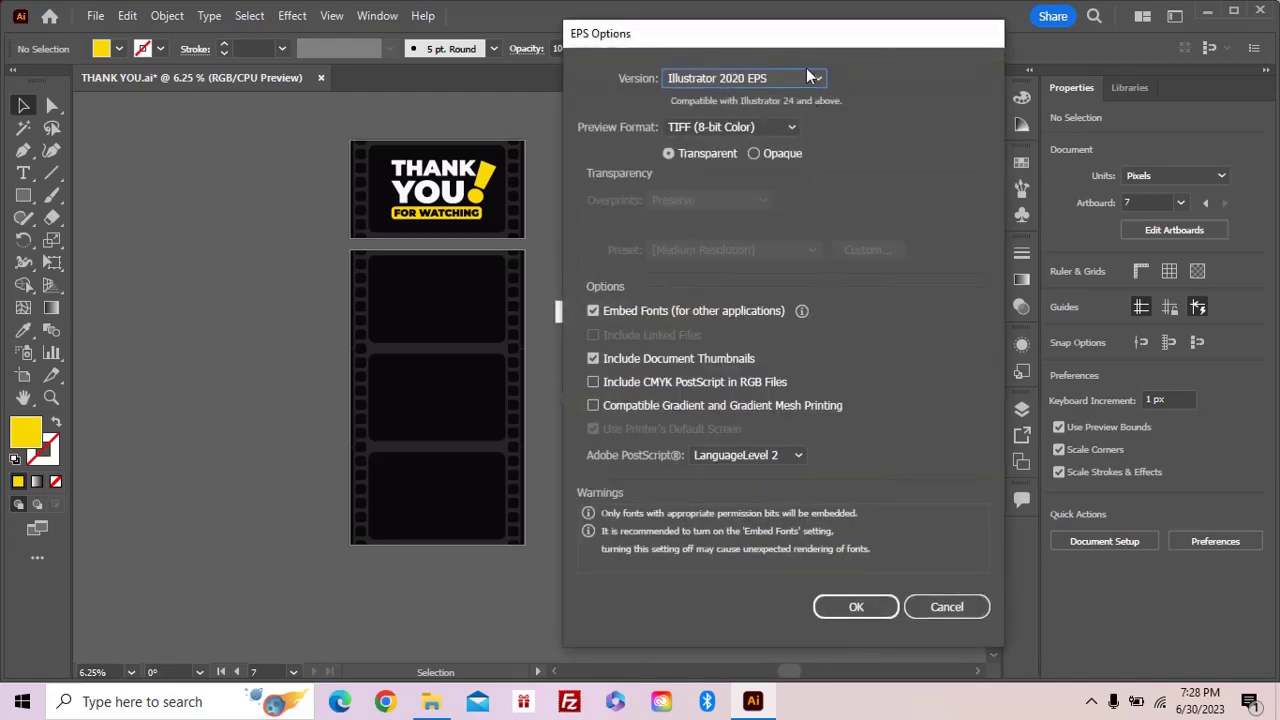
Set the EPS version to Illustrator 8 EPS, accept saving in the older format, and open File Explorer.
left_click(817, 84)
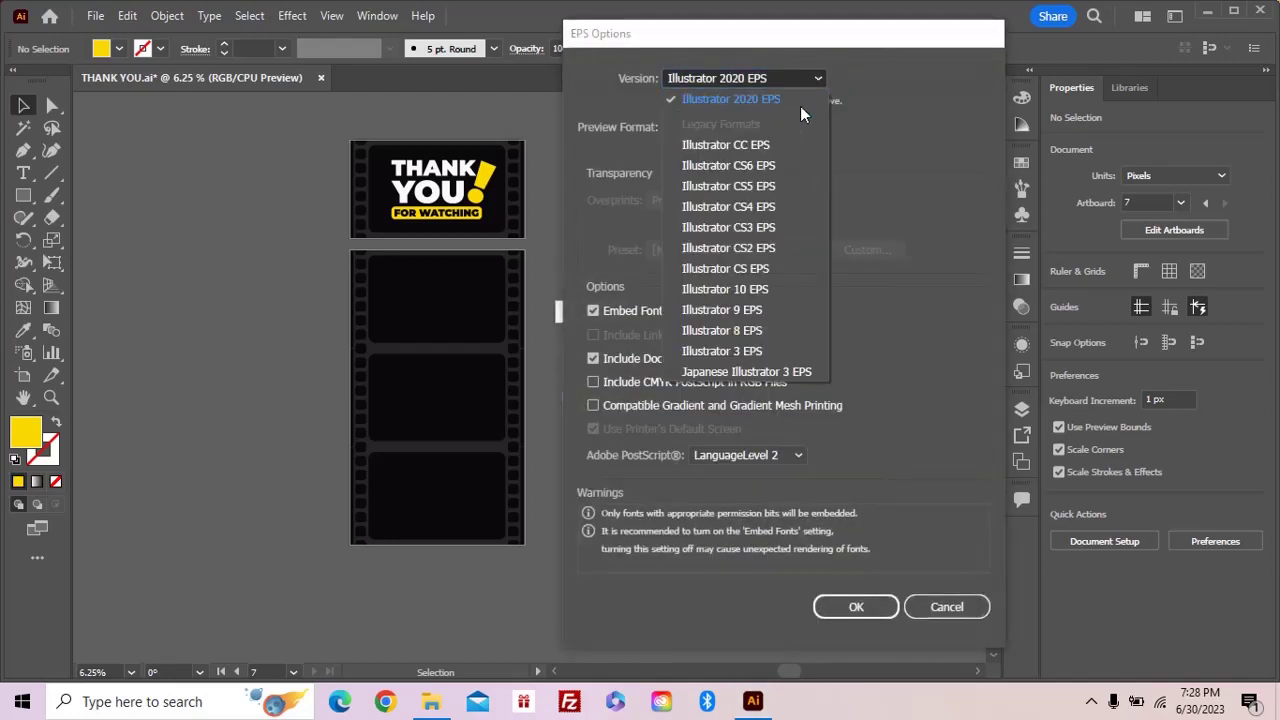
left_click(760, 334)
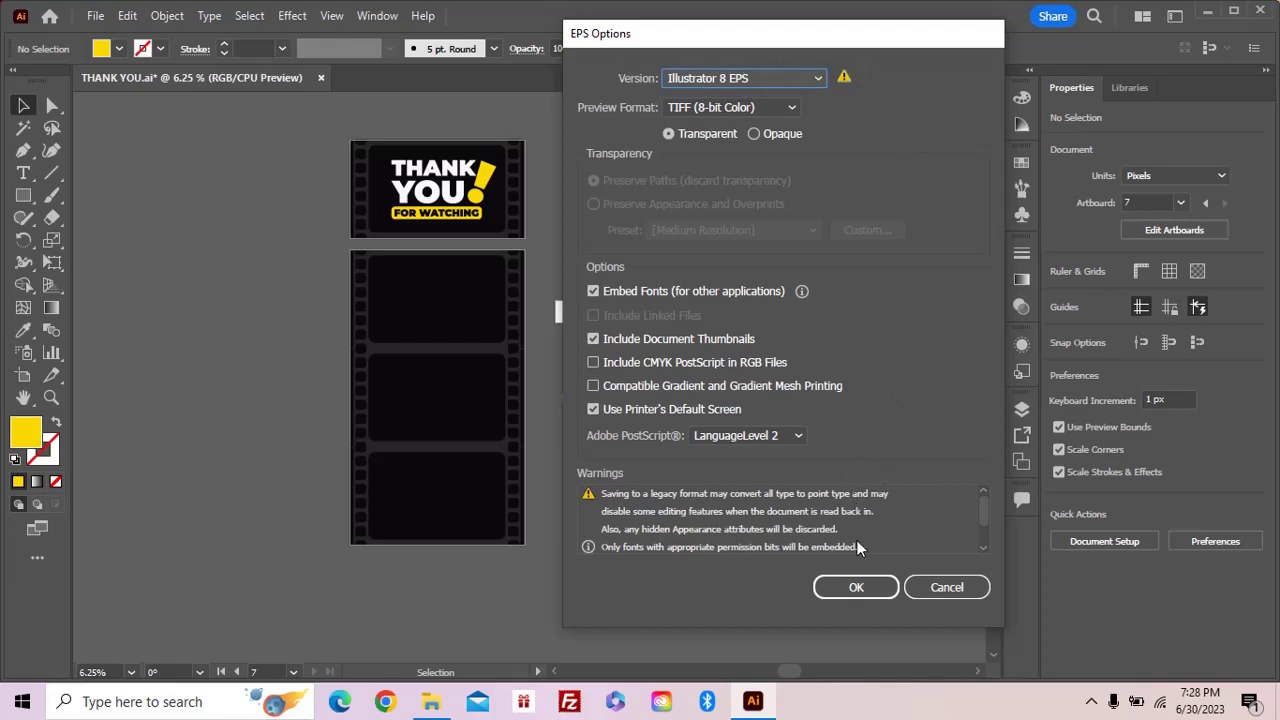
left_click(857, 588)
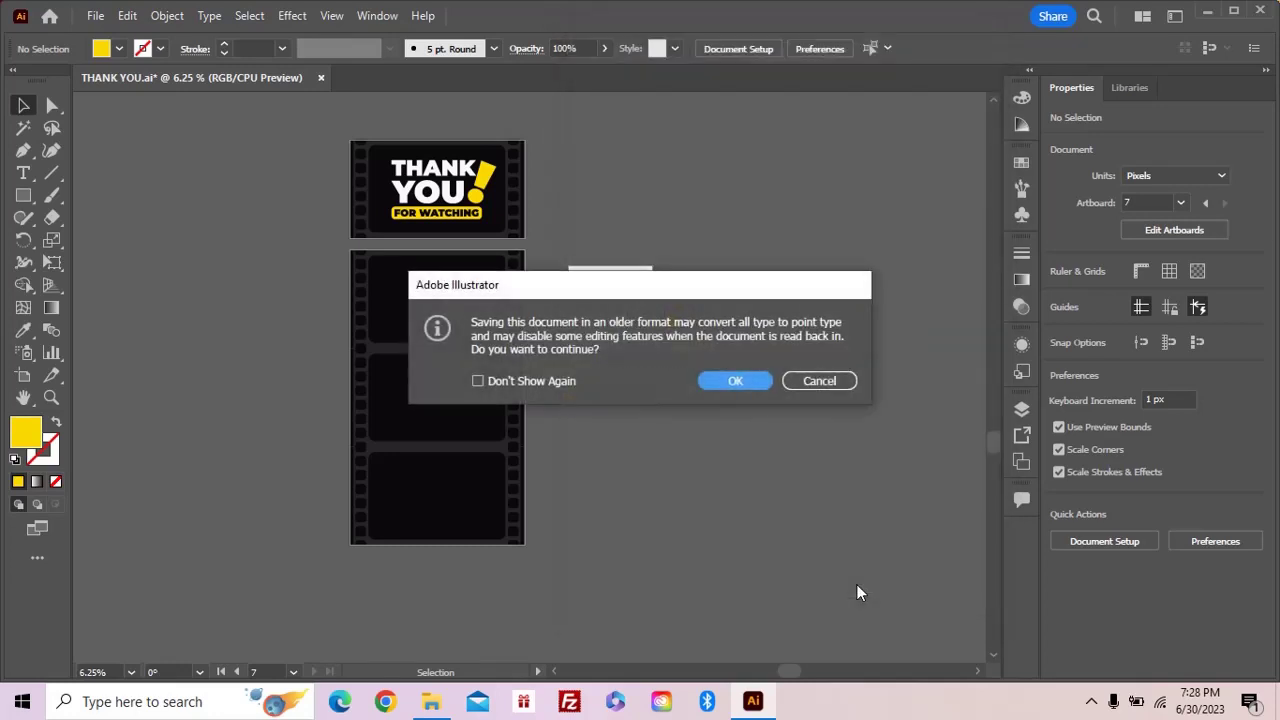
left_click(751, 388)
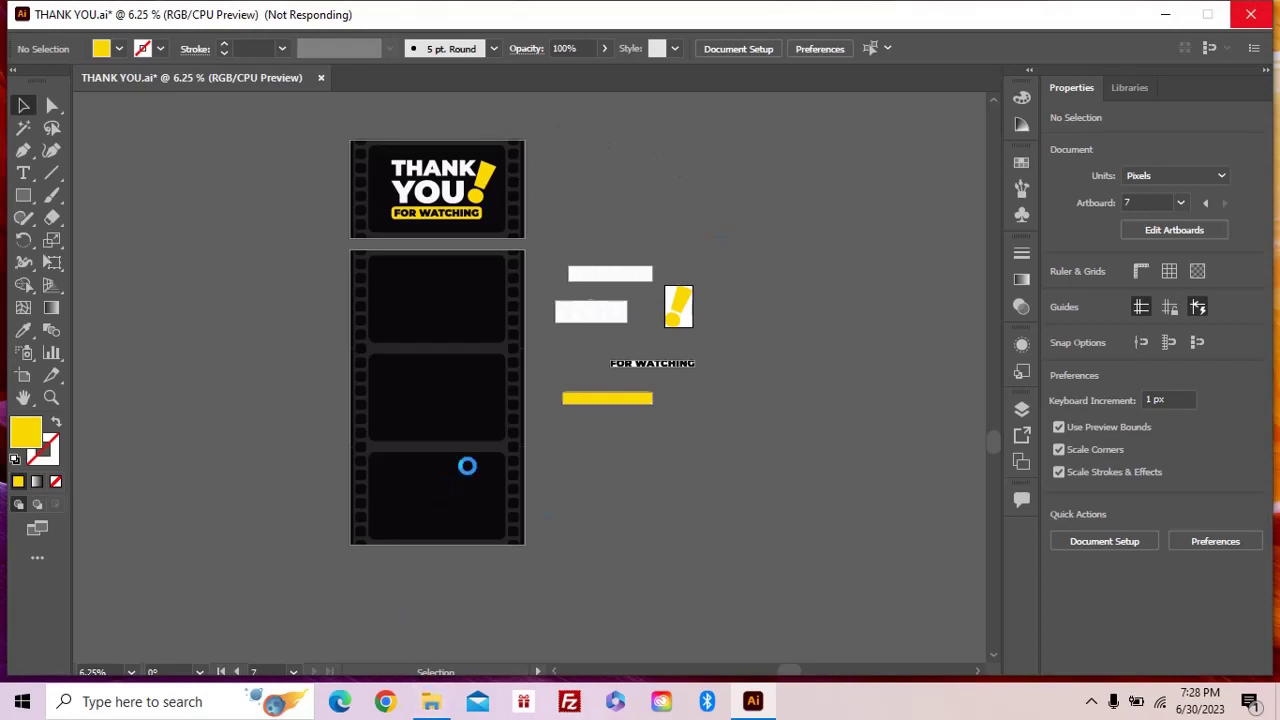
left_click(431, 701)
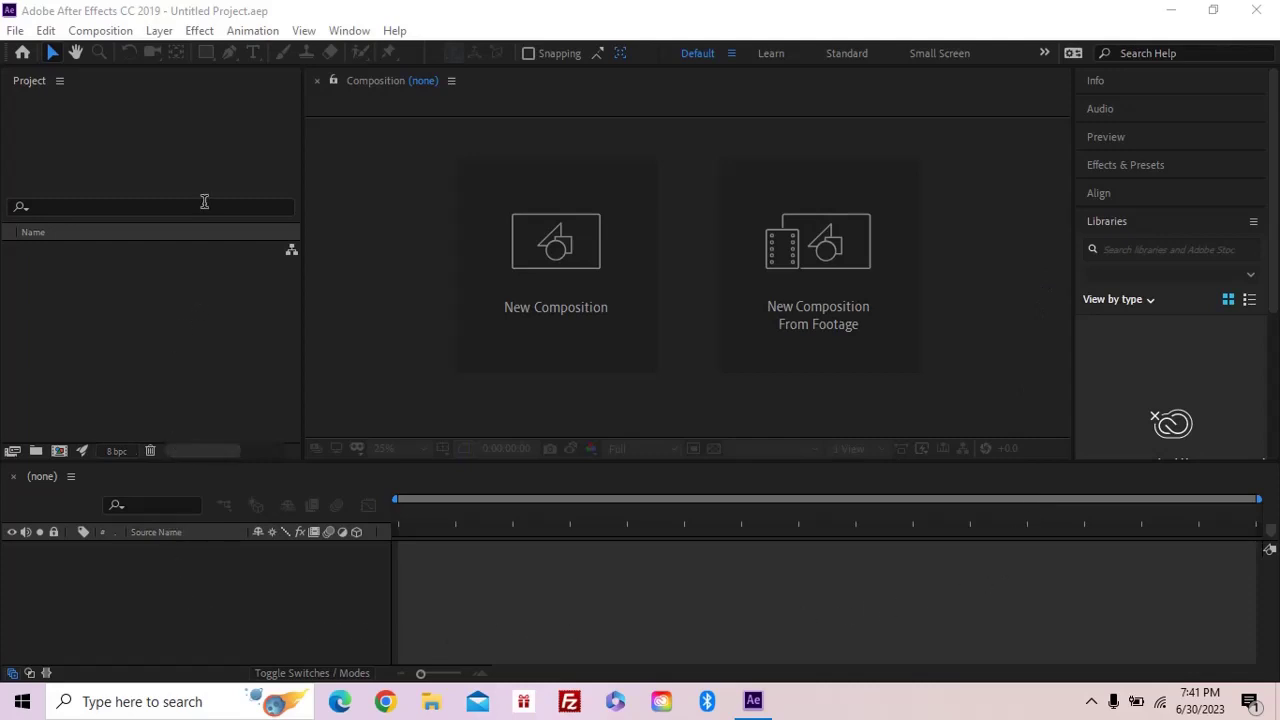
In After Effects, set the workspace to Default.
left_click(353, 33)
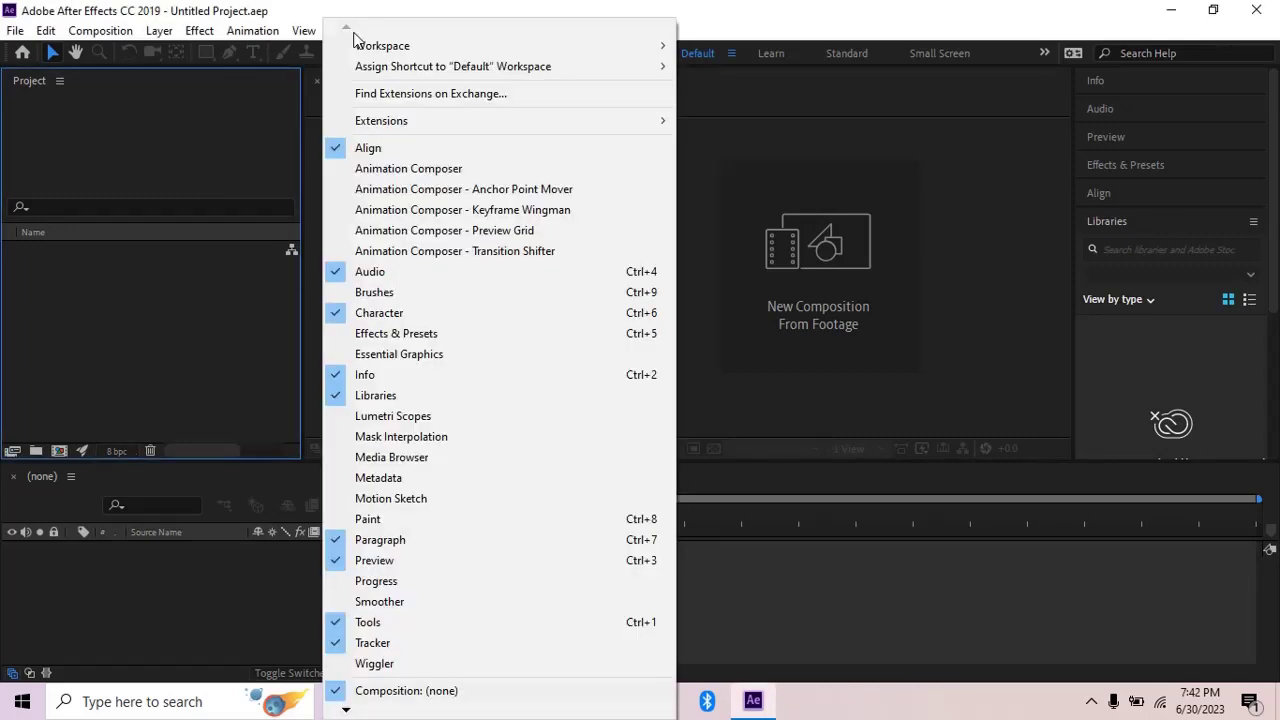
mouse_move(358, 45)
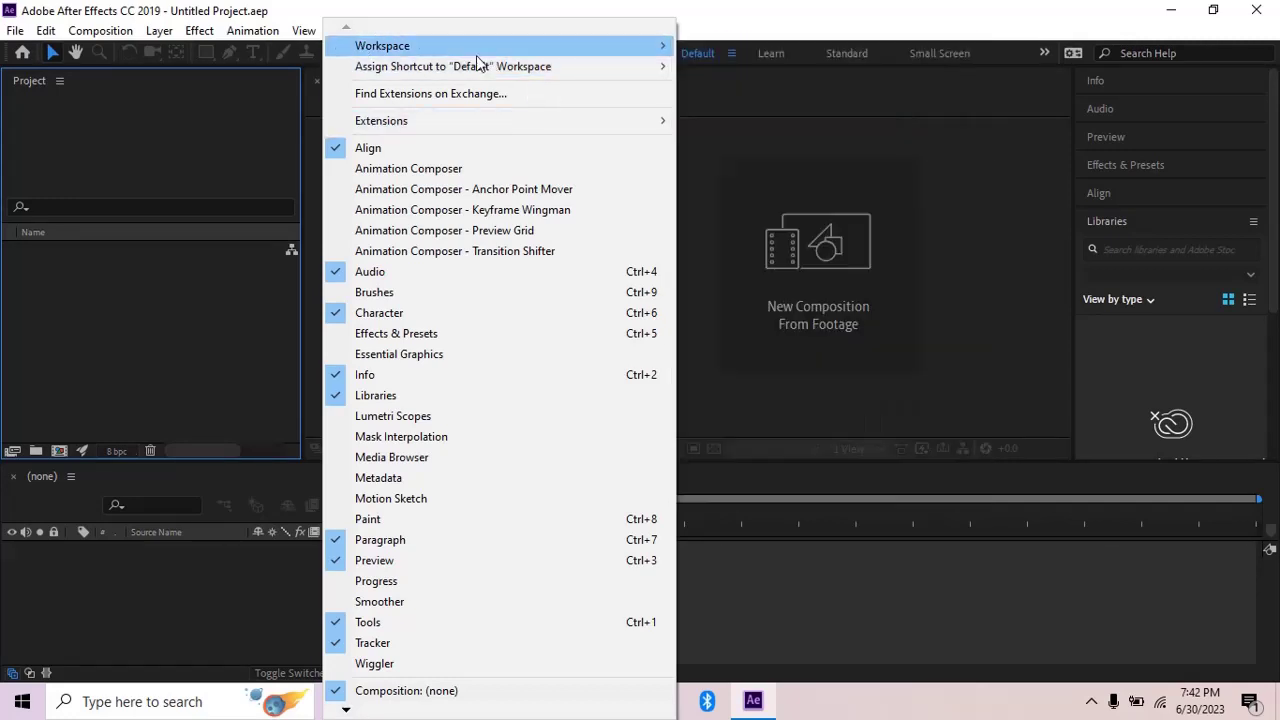
left_click(349, 30)
left_click(349, 30)
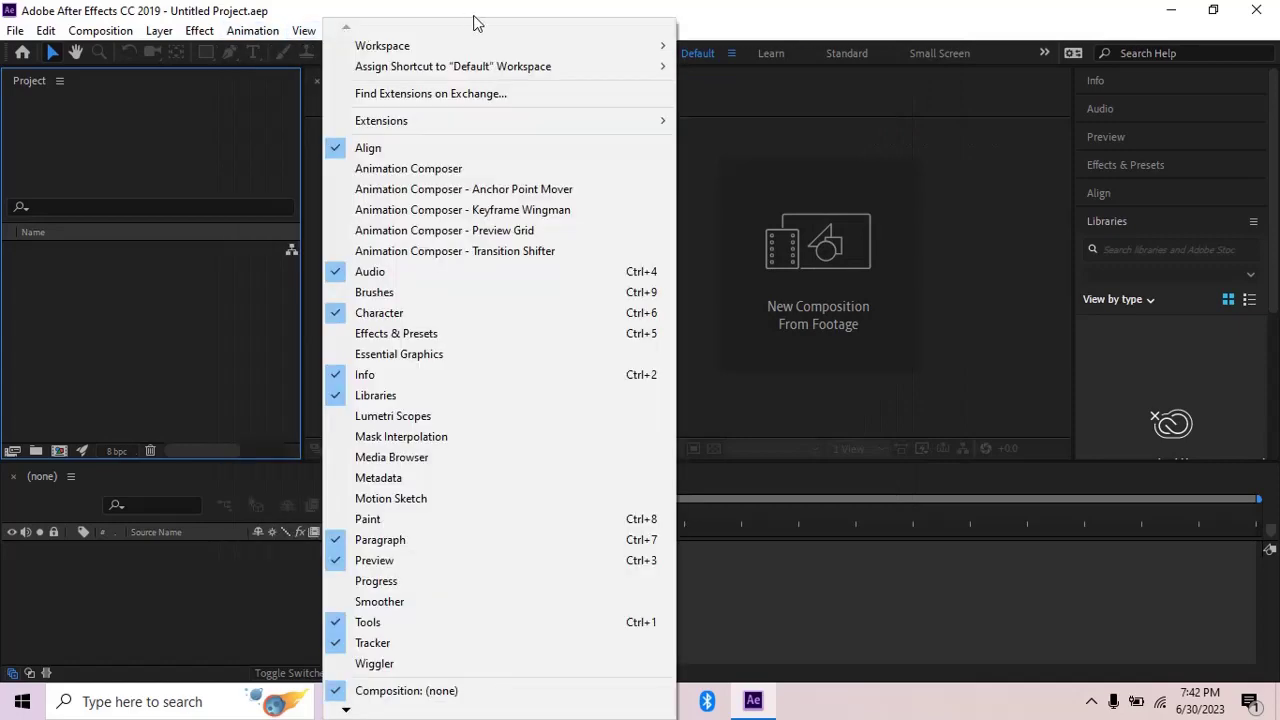
left_click(392, 14)
left_click(349, 30)
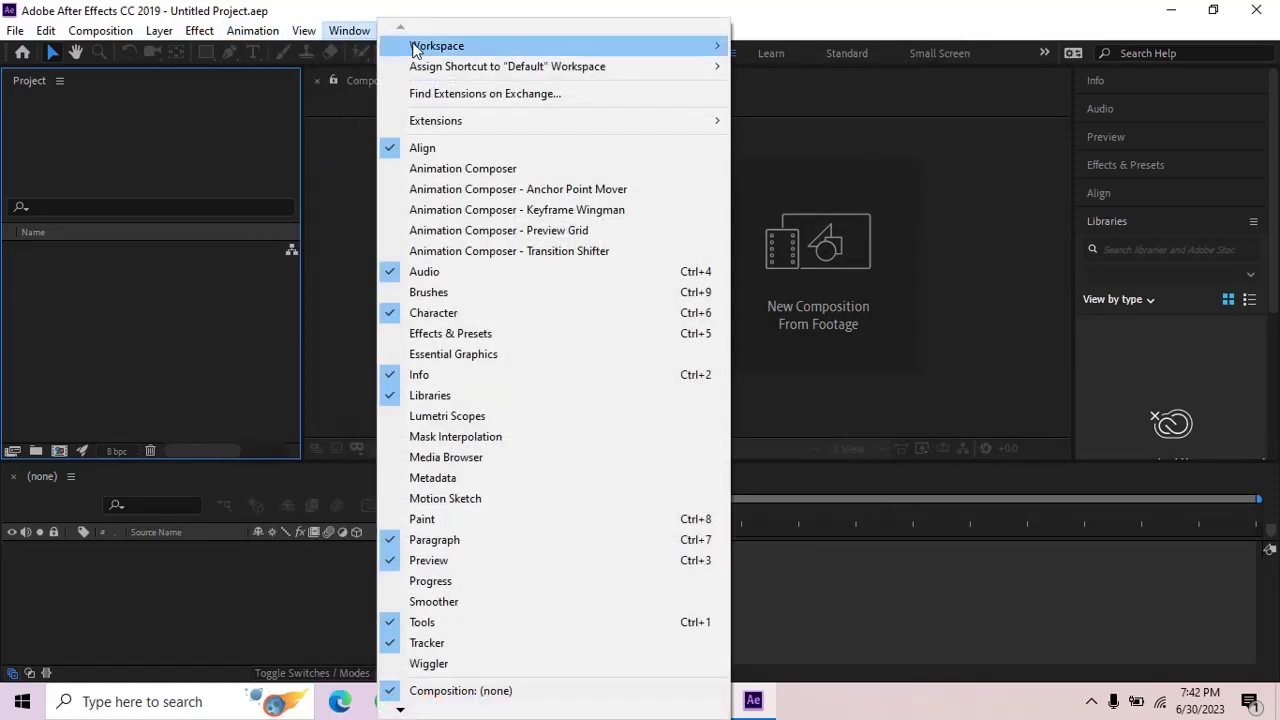
mouse_move(509, 48)
left_click(778, 128)
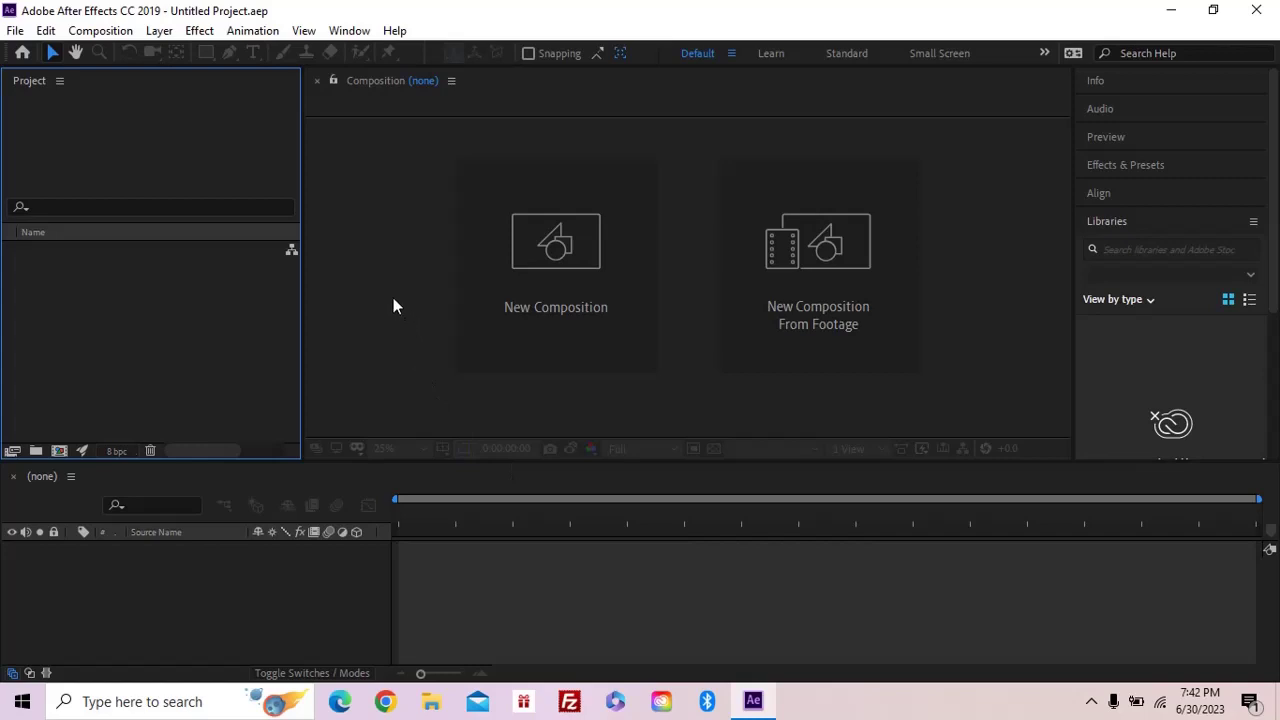
Create a new composition with a frame size of 1920 x 1080 px, keeping the other settings.
left_click(553, 252)
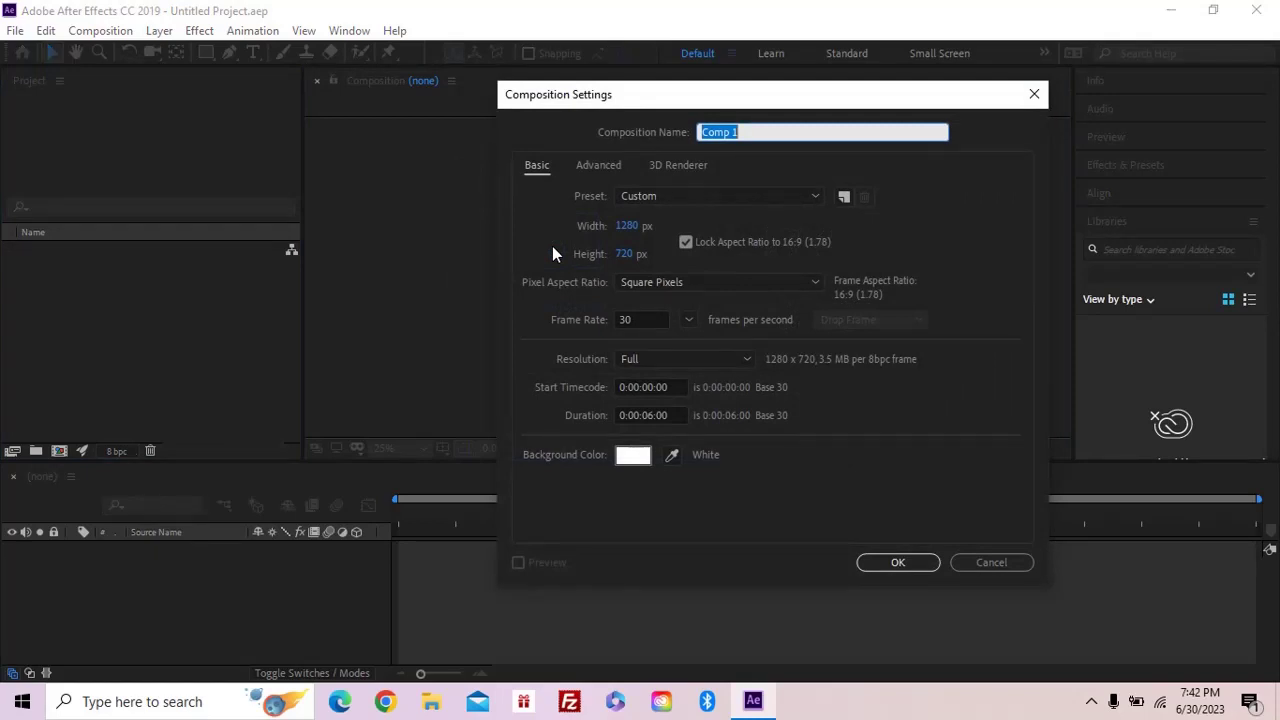
left_click(627, 226)
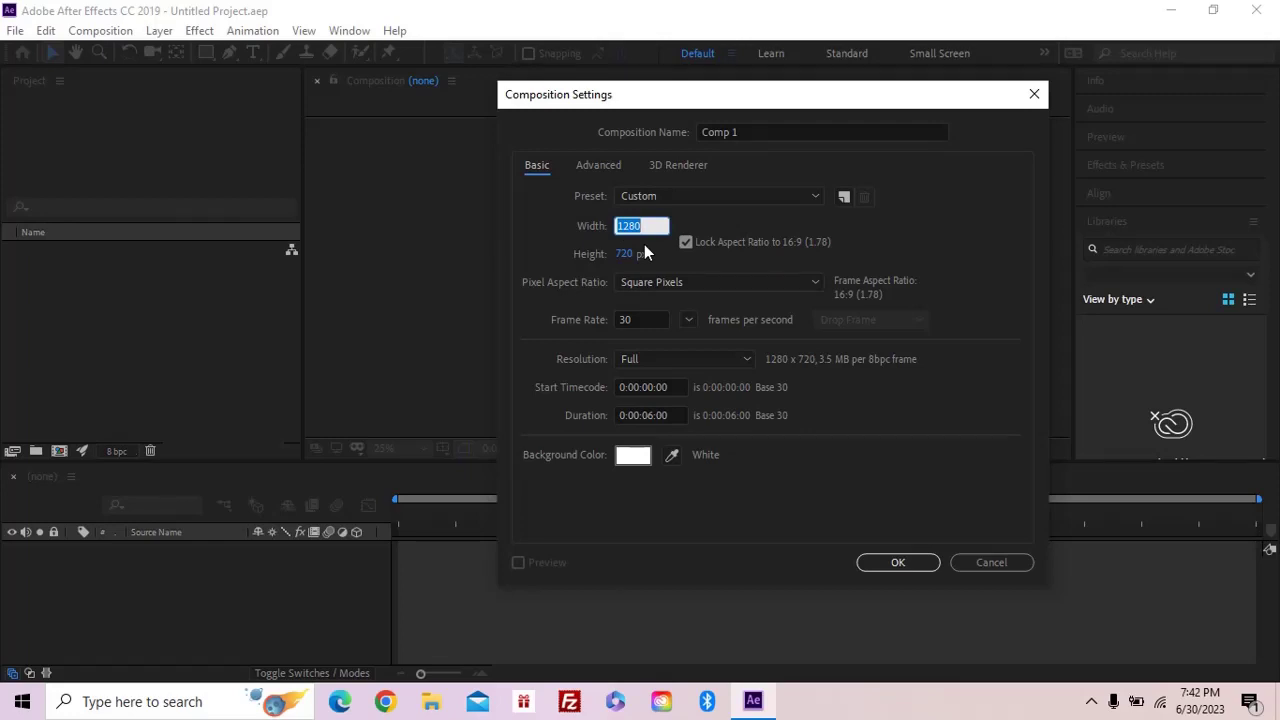
type("1920")
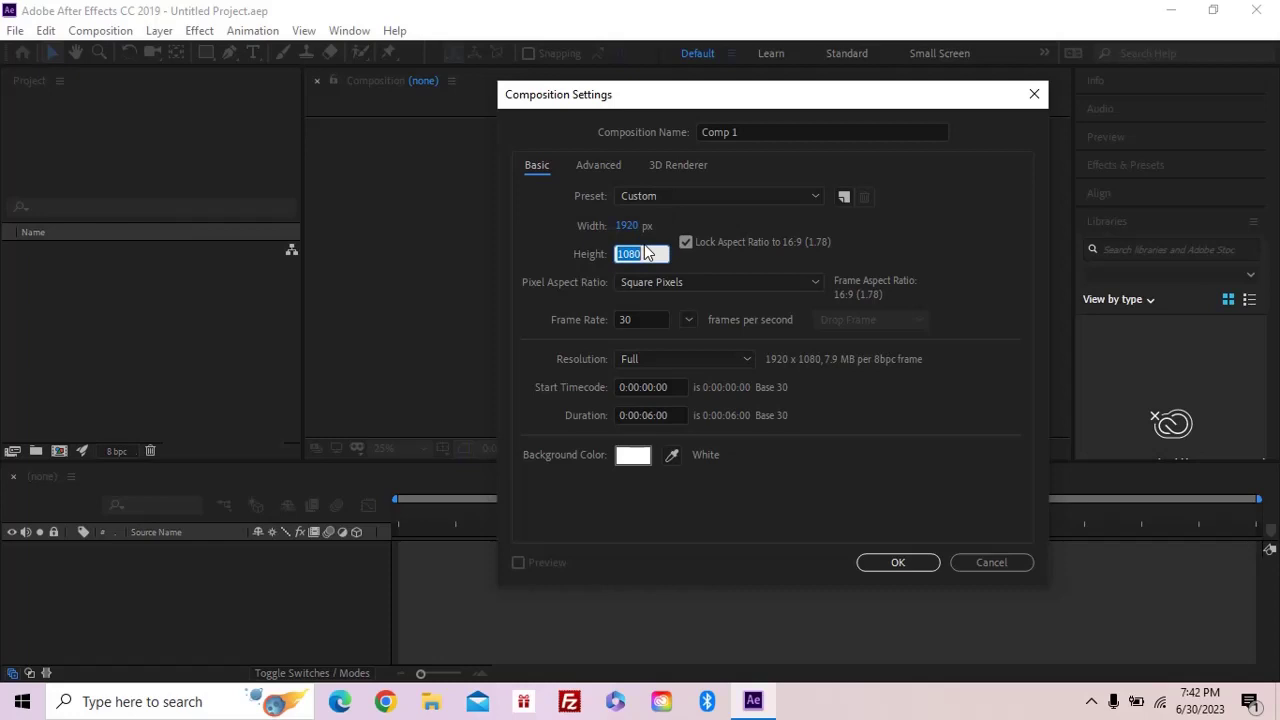
left_click(931, 259)
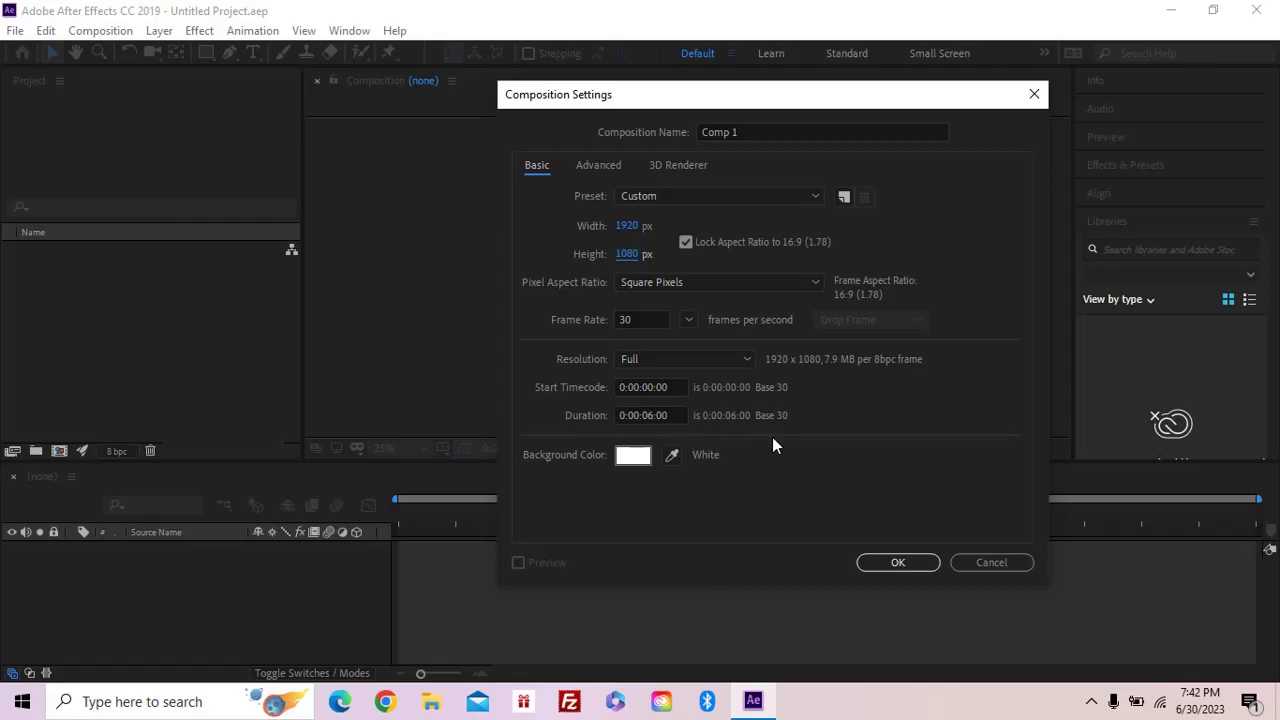
left_click(915, 563)
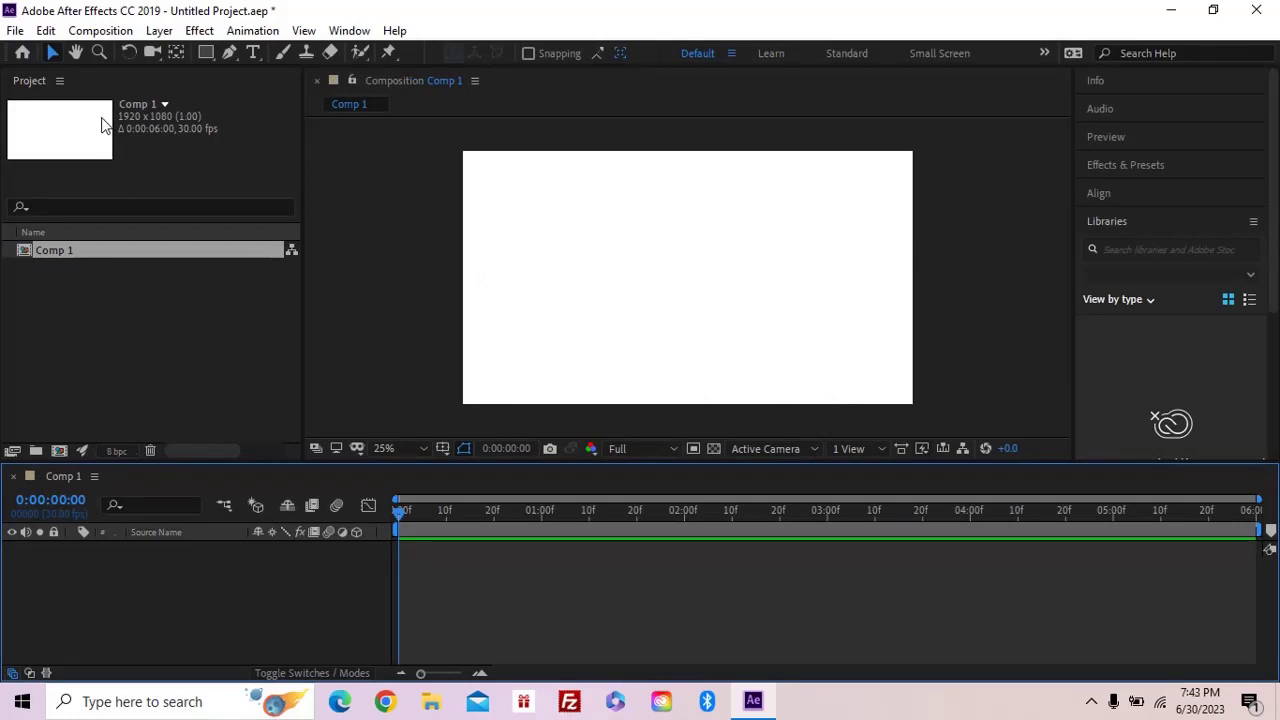
Import the EPS files THANK YOU-01 through THANK YOU-07 from the OBJEK LATIHAN folder as footage using the multiple-file import.
right_click(95, 319)
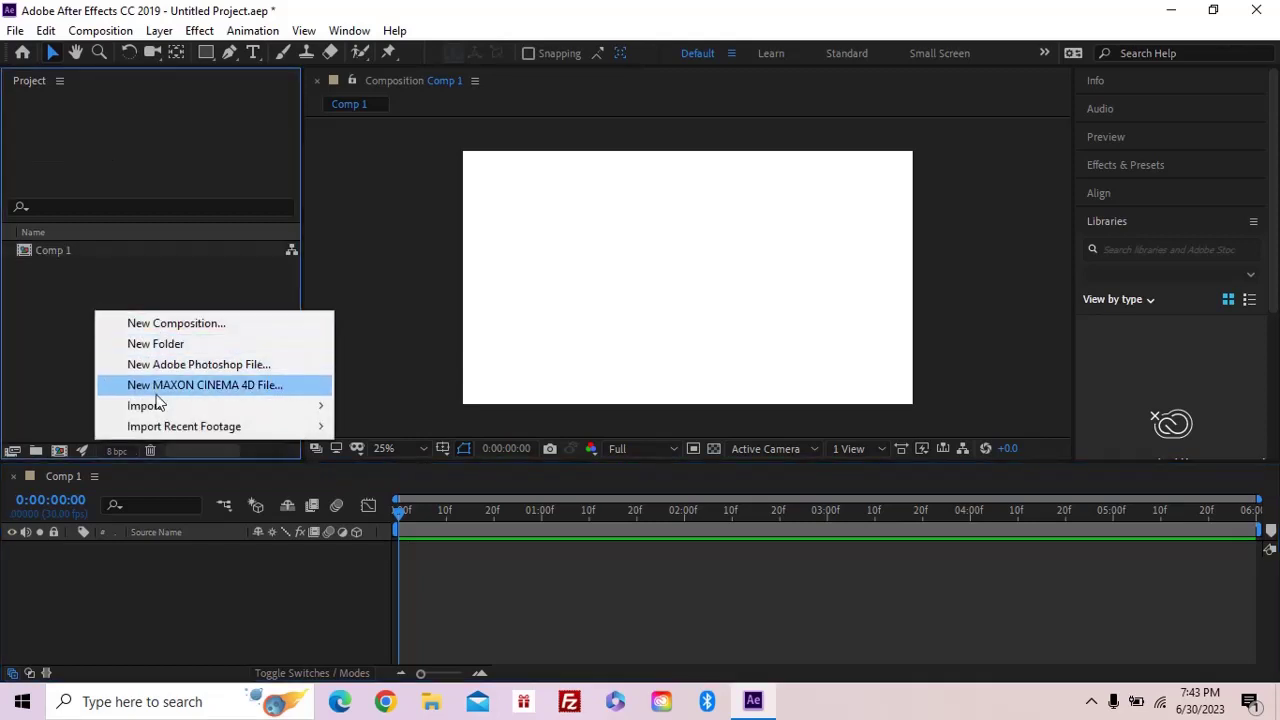
mouse_move(155, 401)
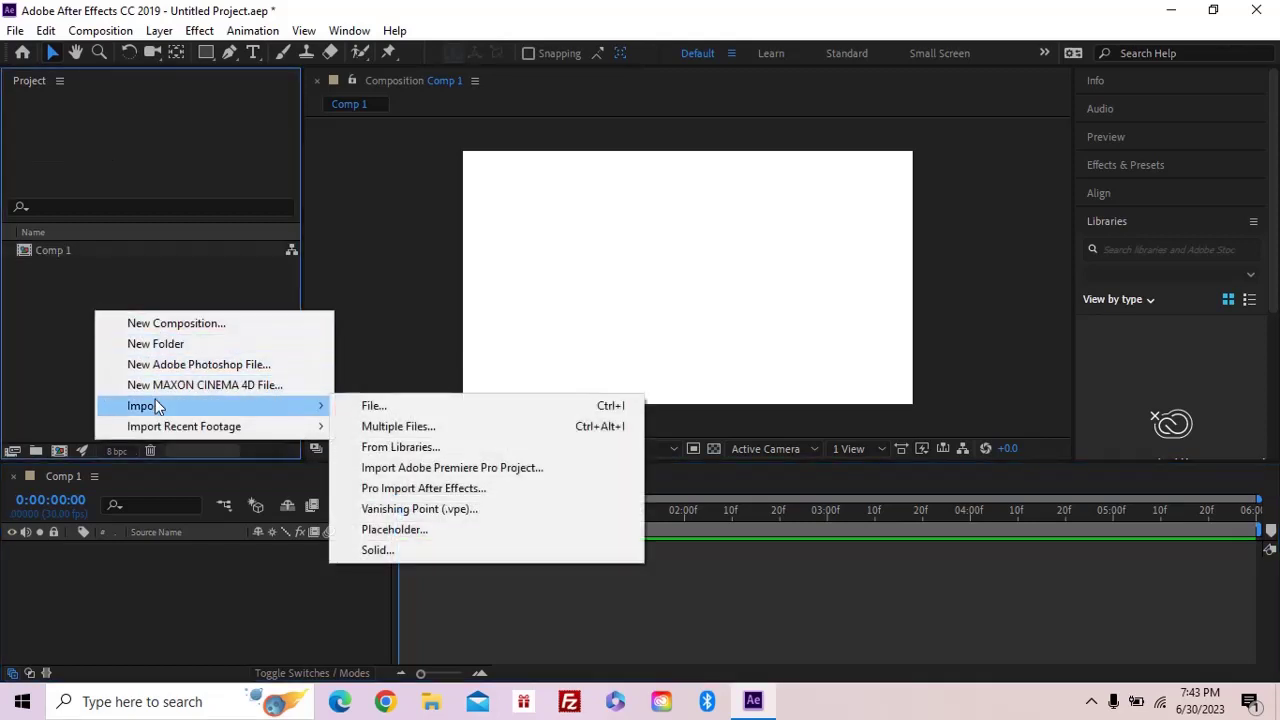
left_click(398, 426)
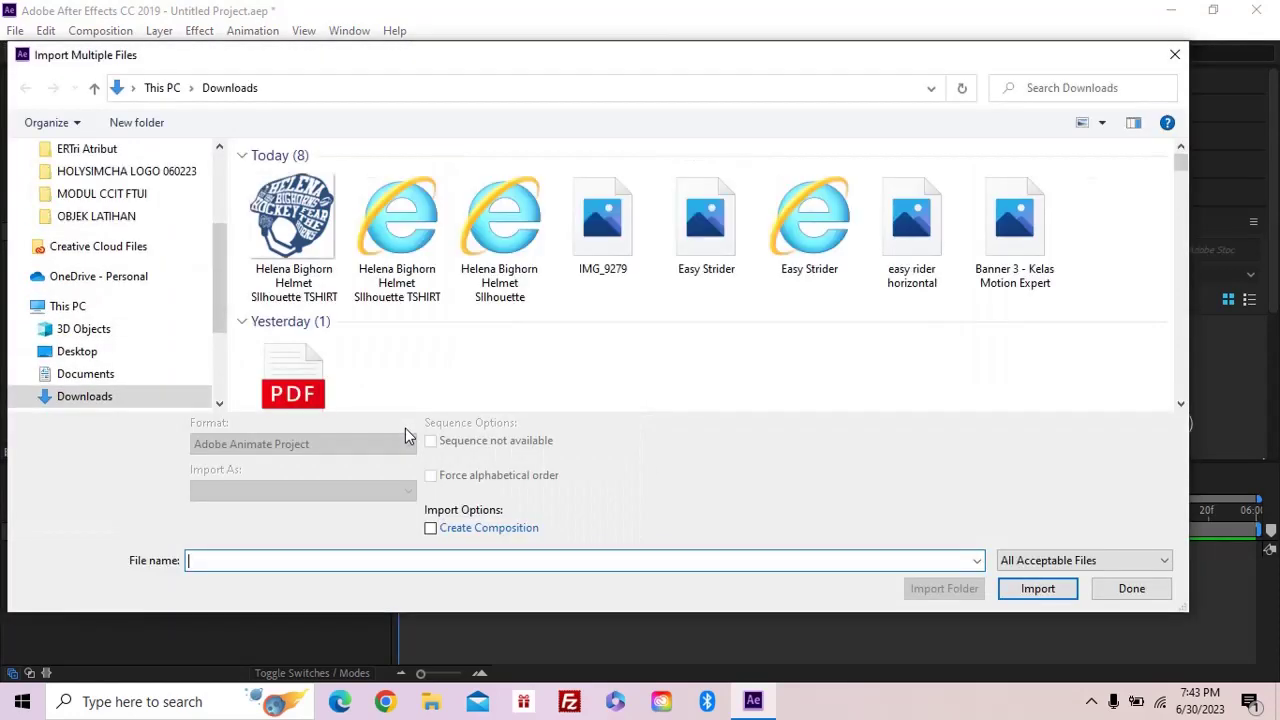
scroll(138, 248, "up", 1)
left_click(125, 247)
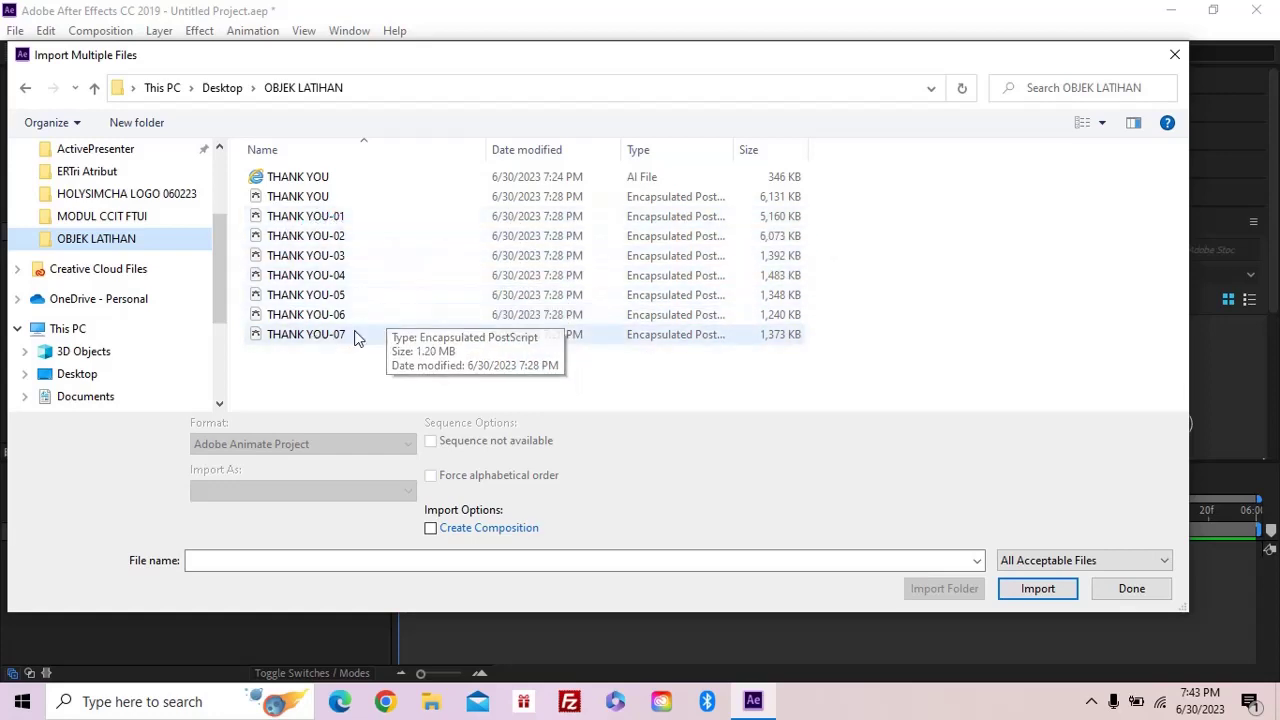
left_click(344, 218)
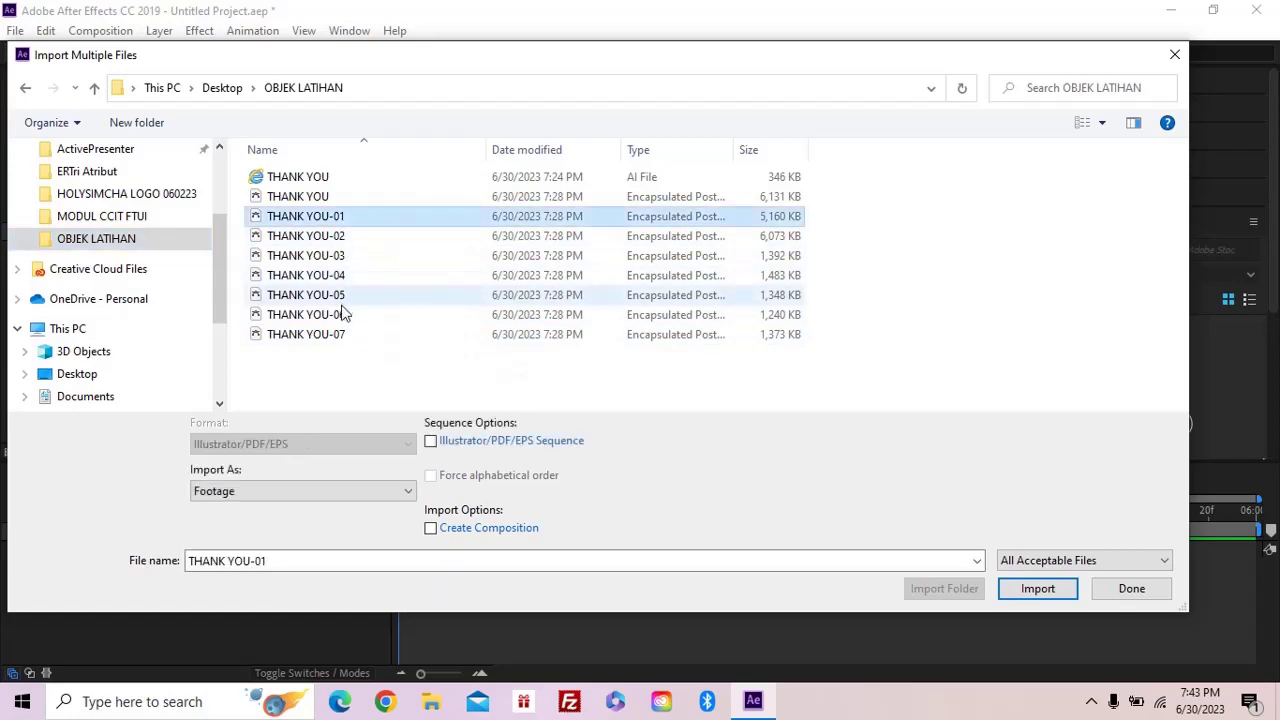
left_click(340, 334, "shift")
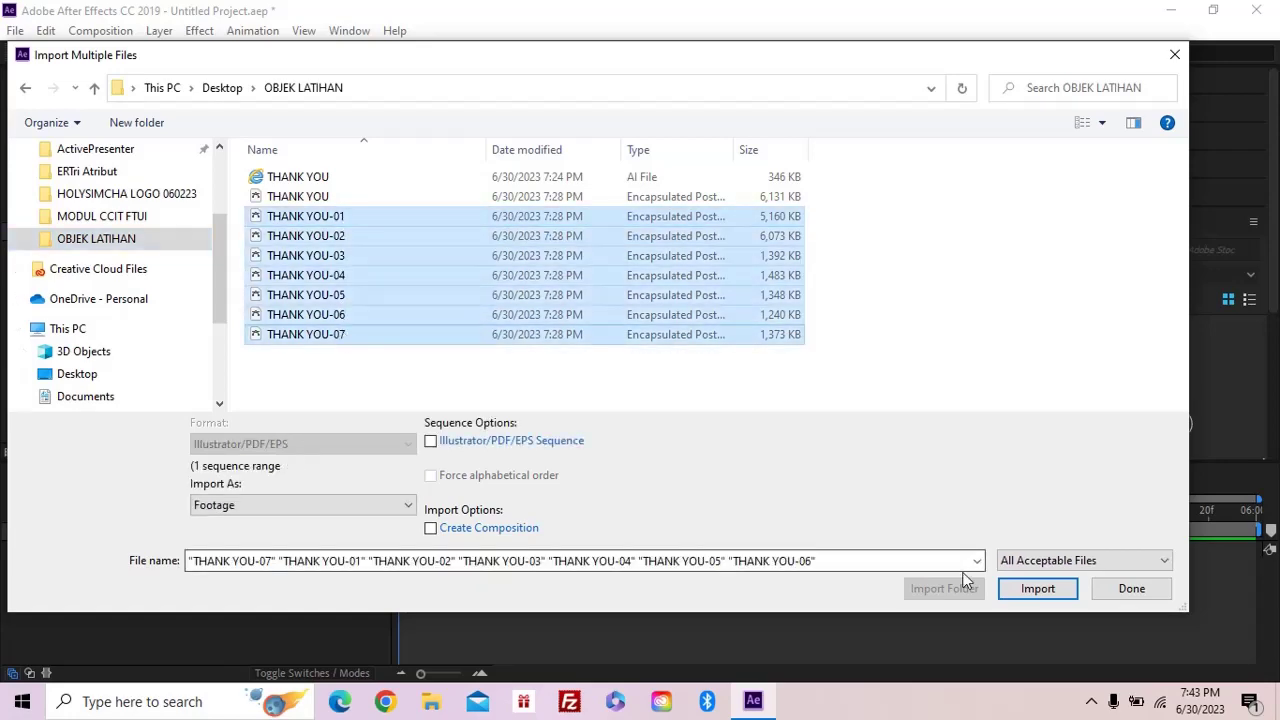
left_click(1037, 588)
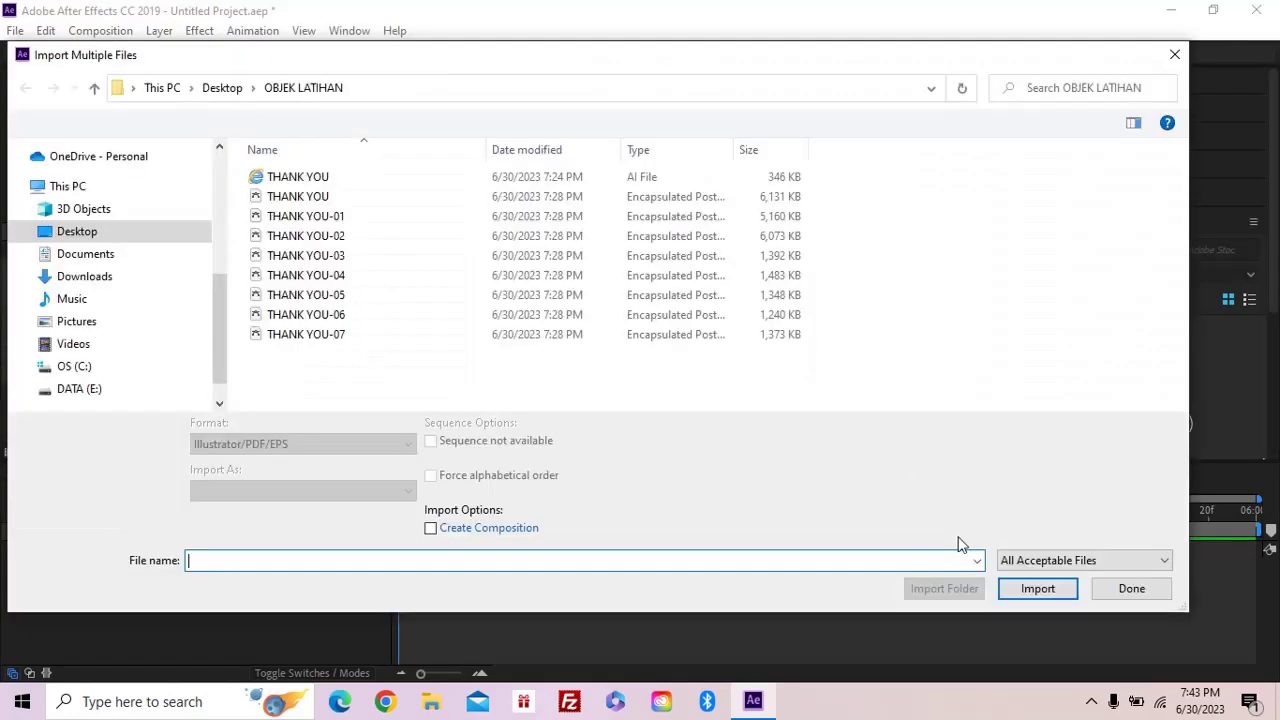
left_click(1138, 594)
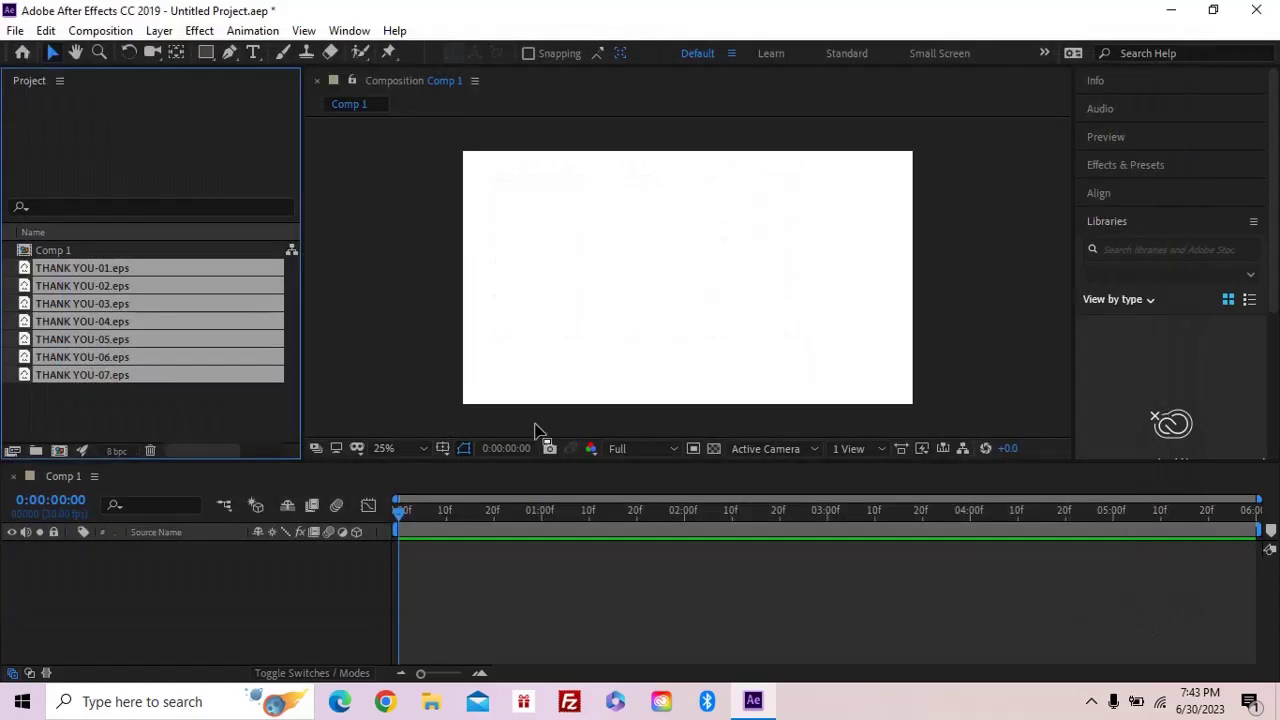
Add all seven imported THANK YOU files to Comp 1 as layers and deselect them.
left_click_drag(119, 266, 689, 305)
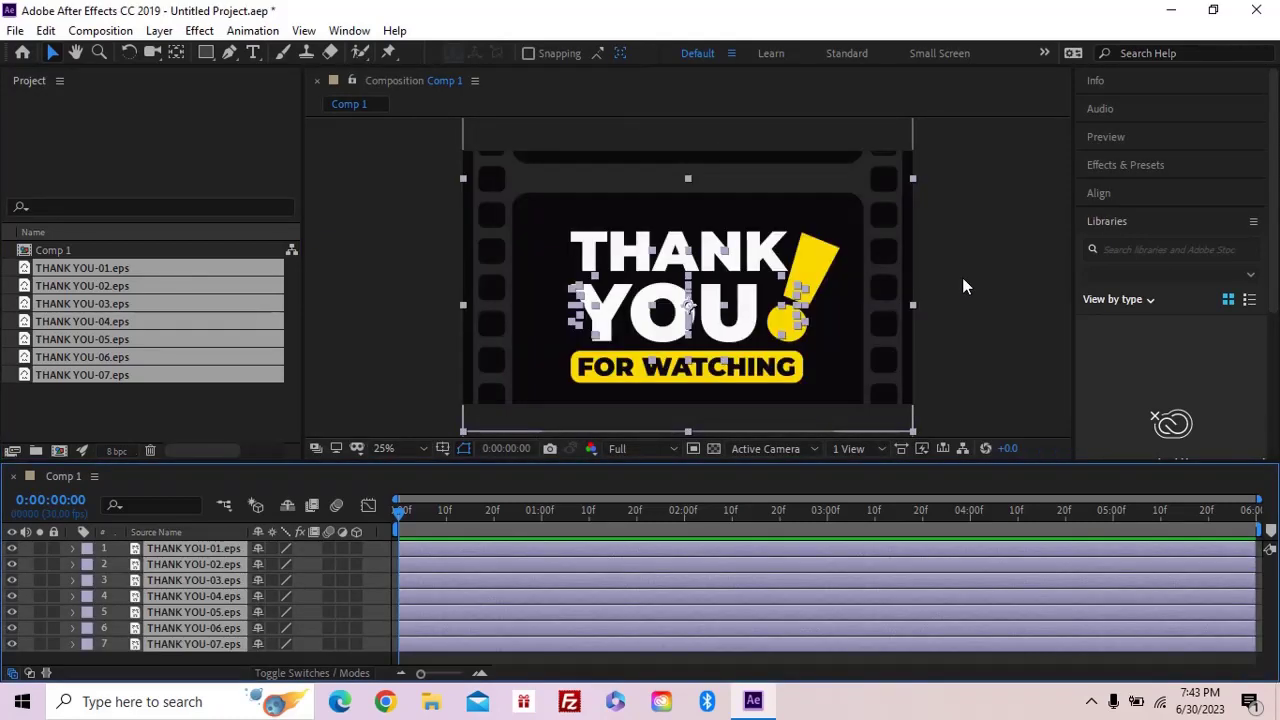
left_click(962, 277)
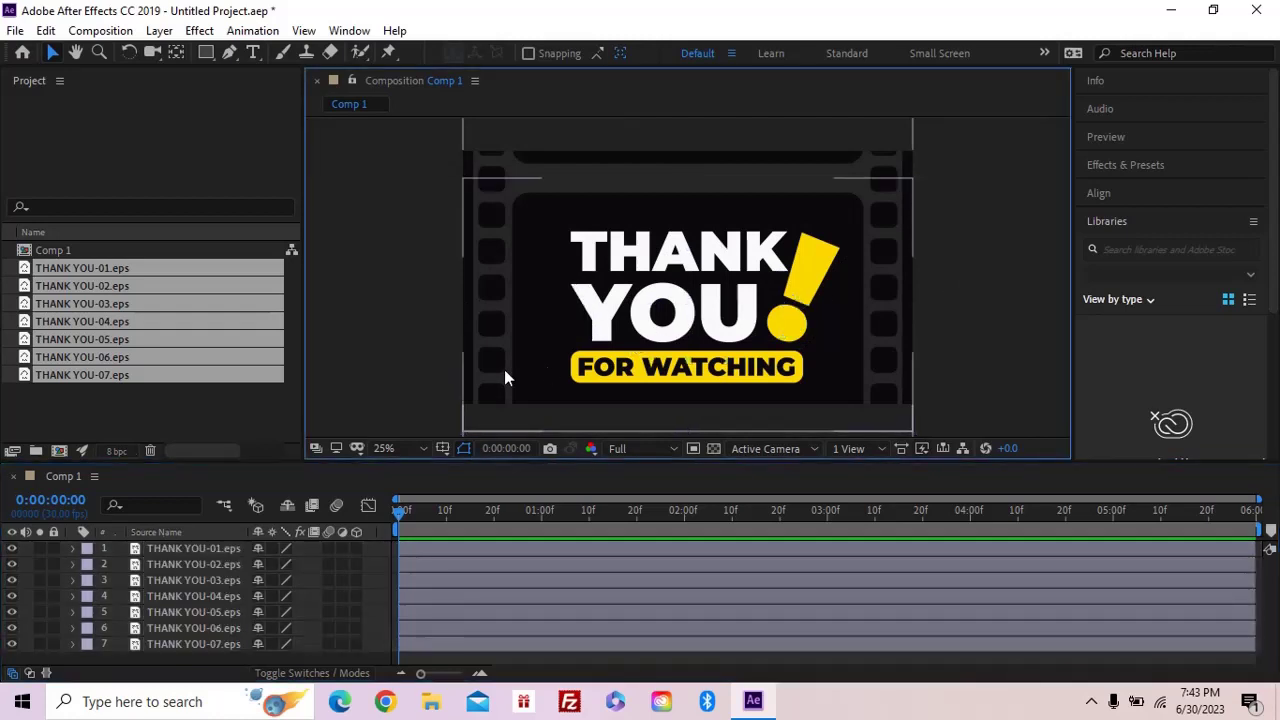
key("period")
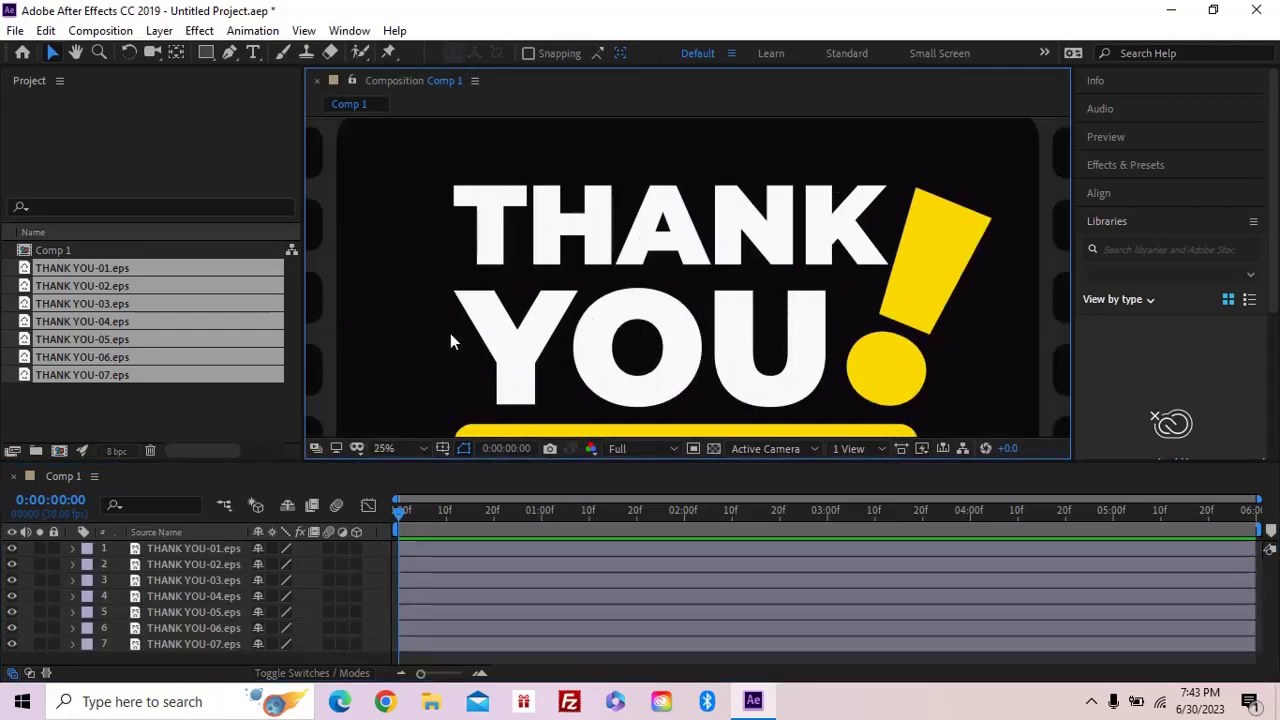
key("comma")
Move the THANK YOU-01 layer to the right and slightly up within the composition frame.
left_click(597, 275)
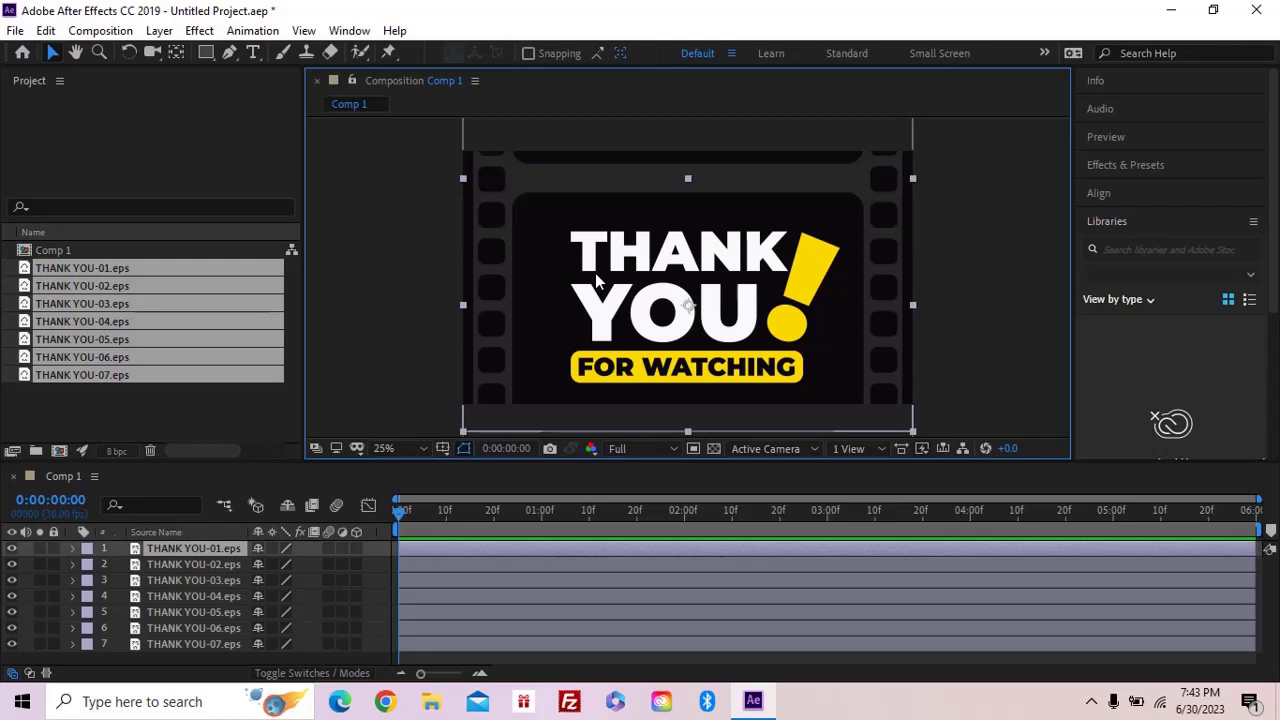
left_click_drag(668, 265, 678, 257)
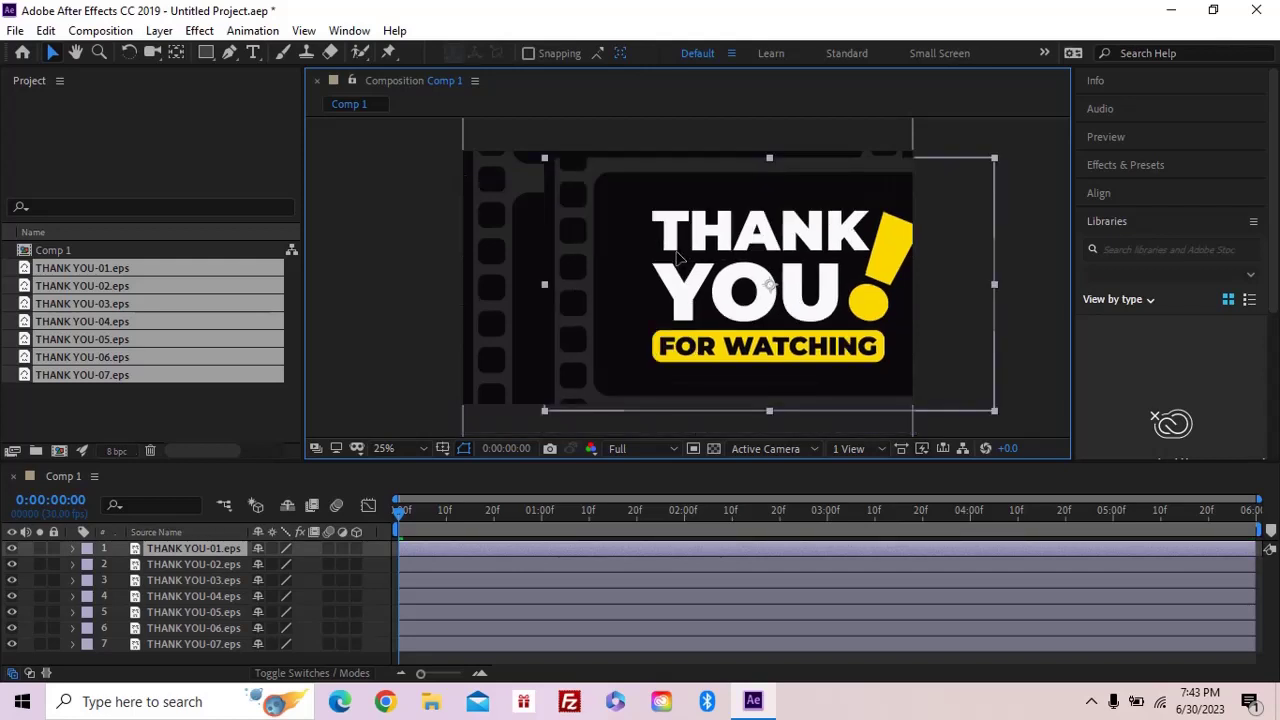